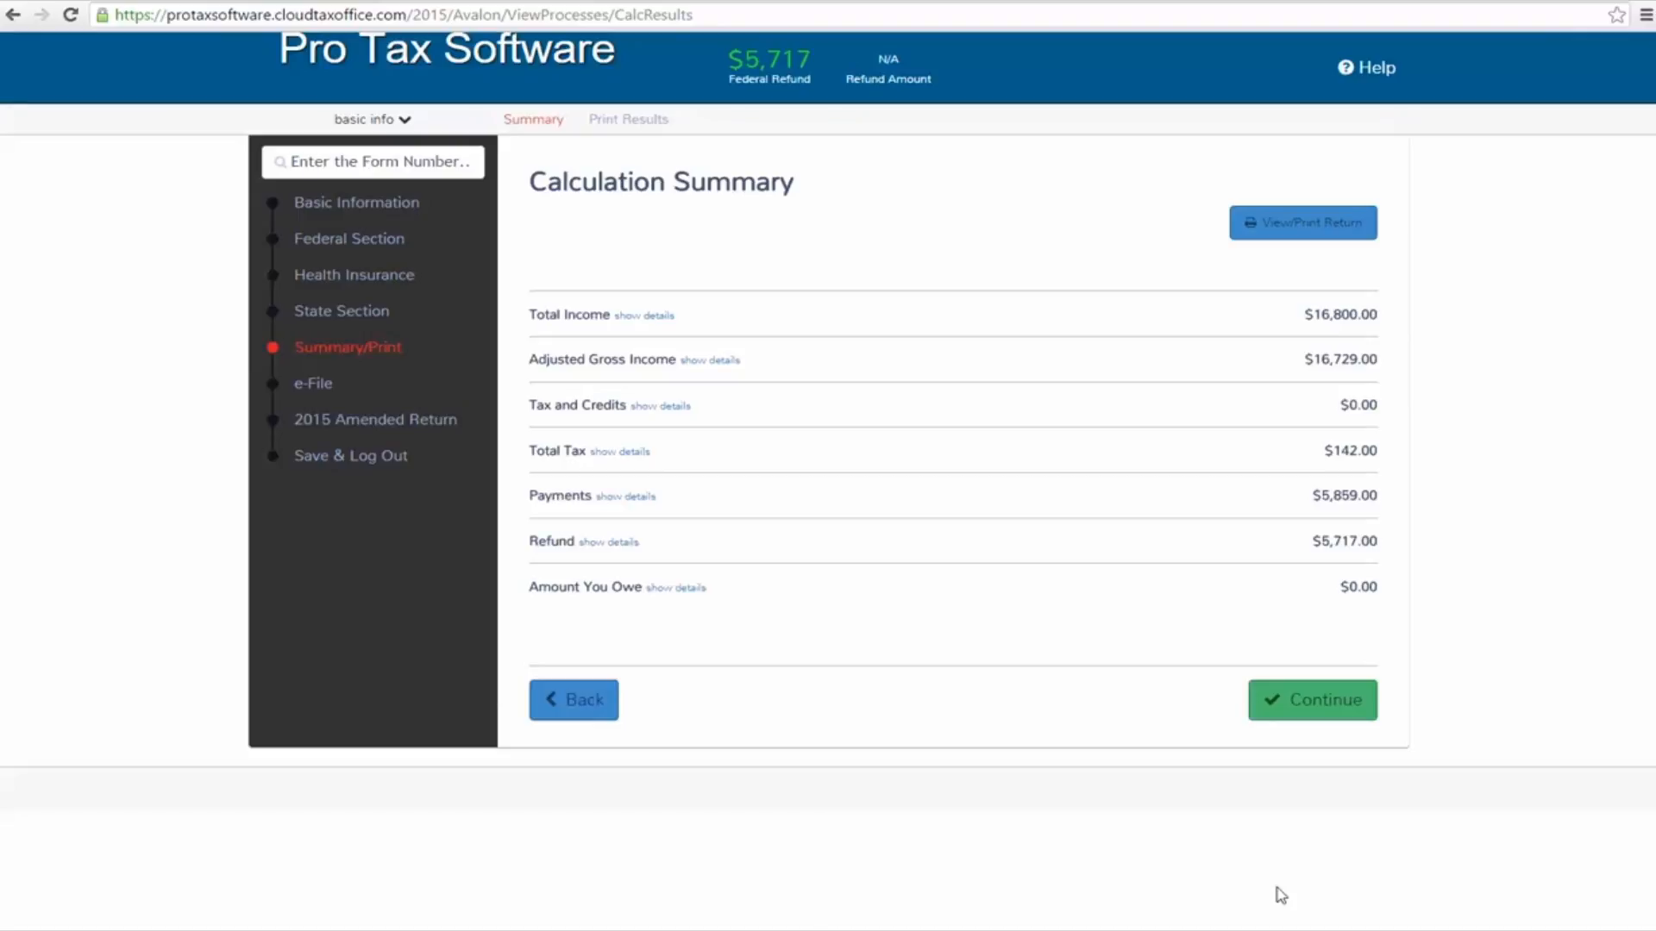
Review the federal refund and show the details of the Payments line in the calculation summary
{"action": "left_click_drag", "start_coordinate": [814, 61], "coordinate": [718, 57]}
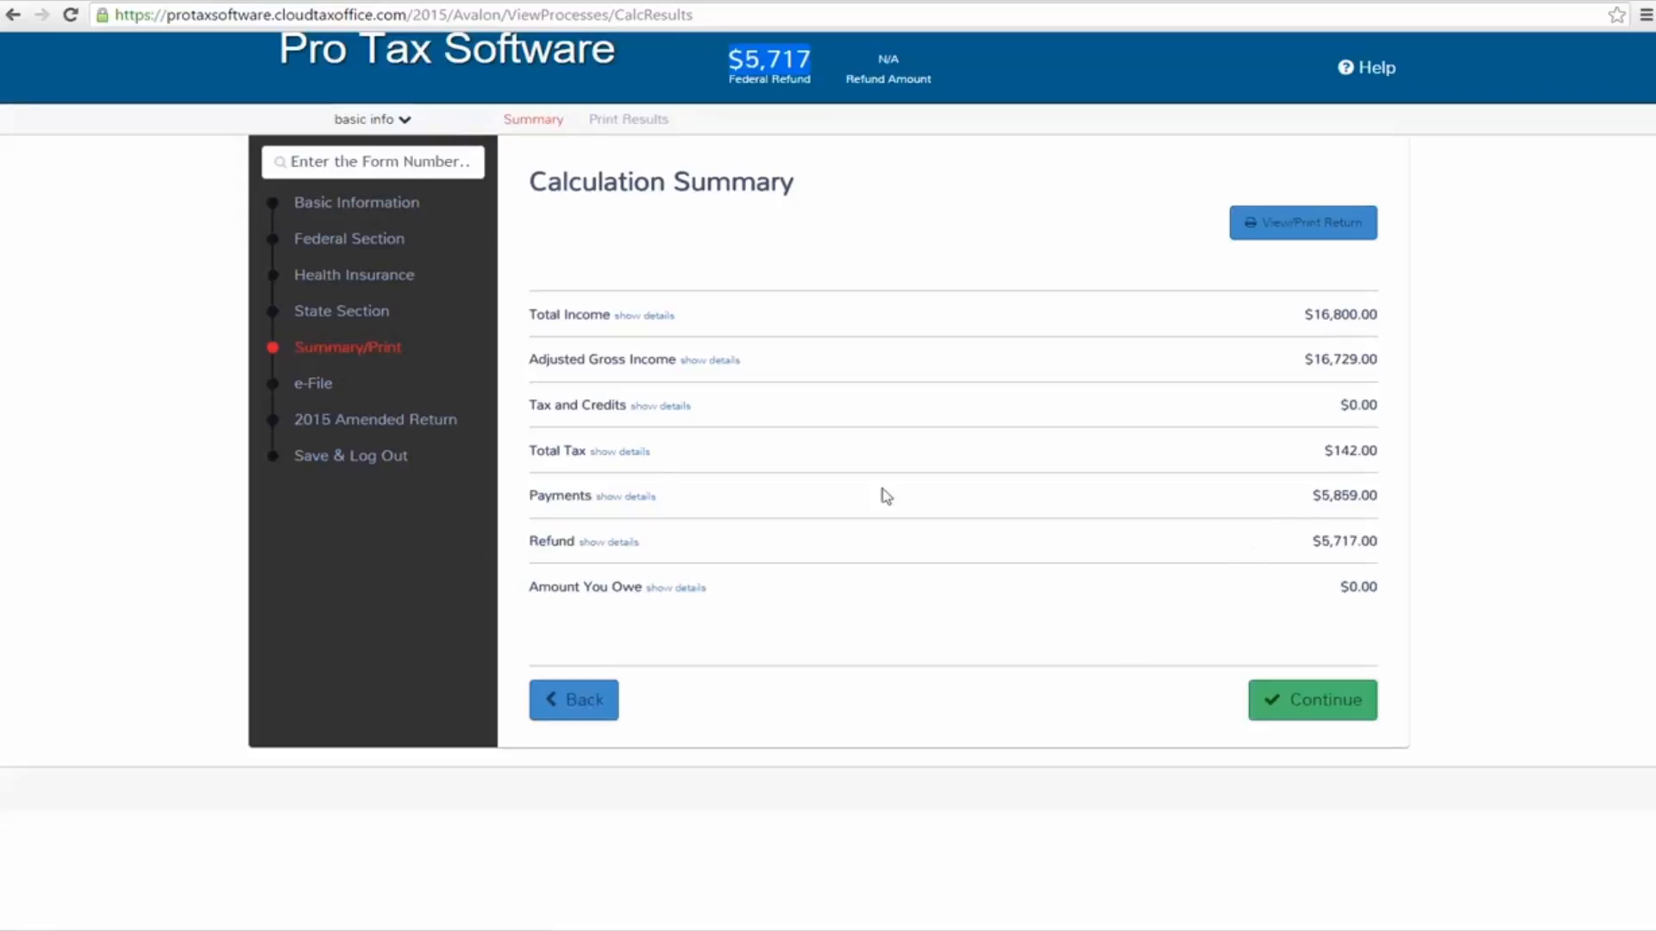
{"action": "left_click", "coordinate": [556, 504]}
{"action": "left_click", "coordinate": [626, 496]}
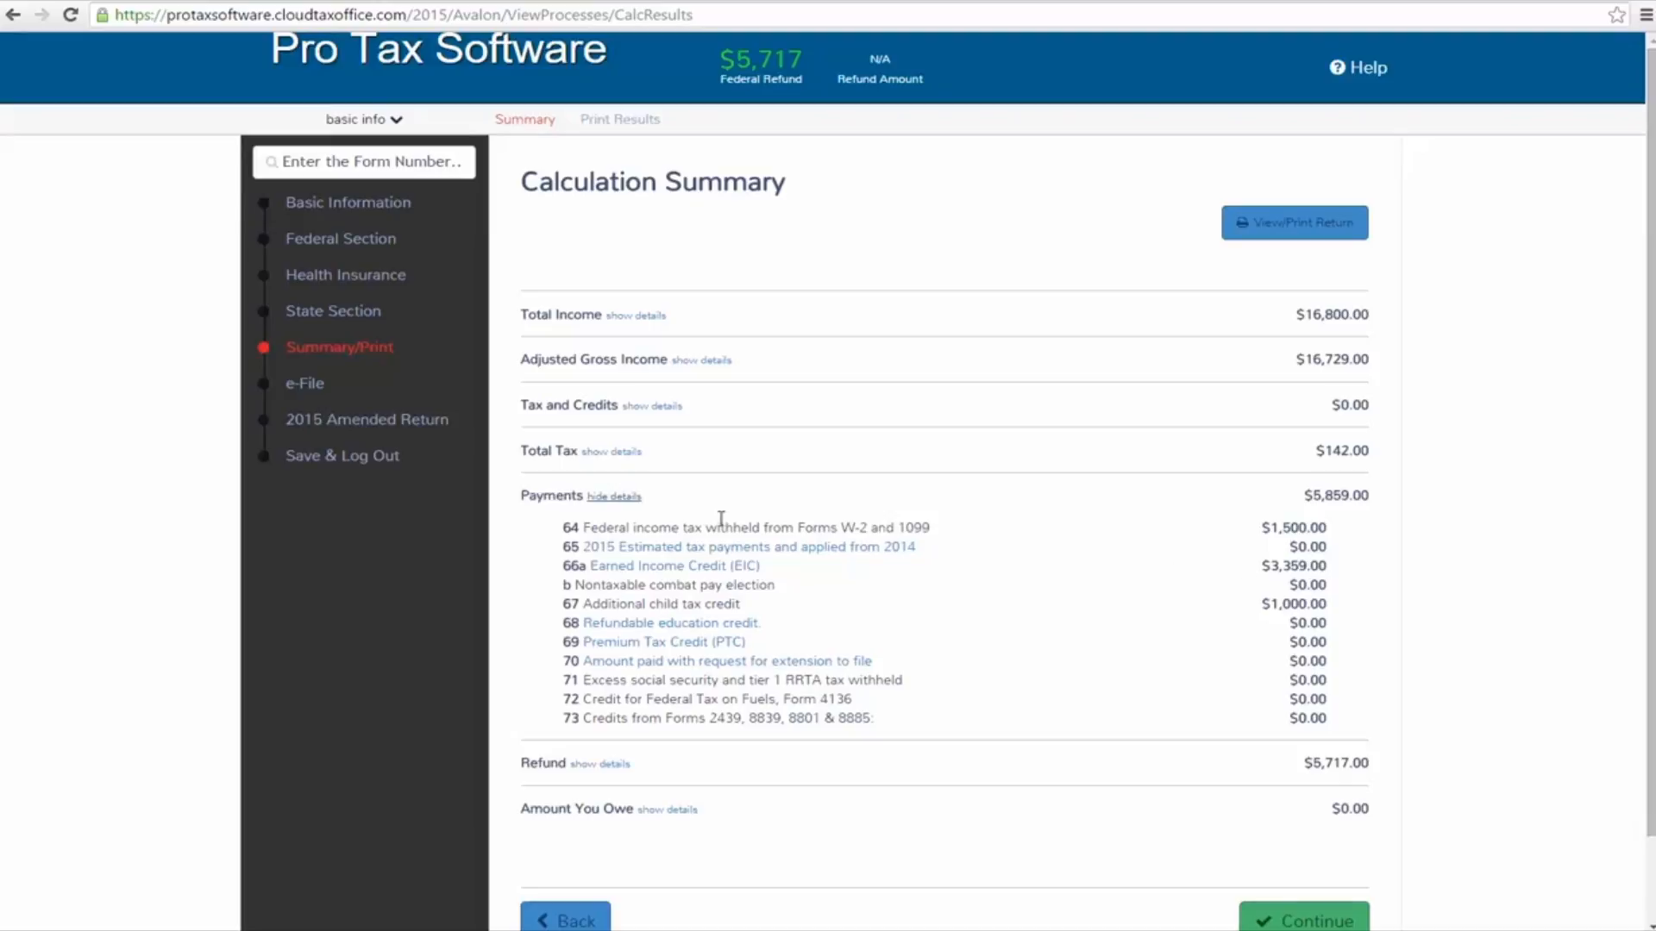
{"action": "scroll", "coordinate": [1121, 716], "scroll_direction": "down", "scroll_amount": 1}
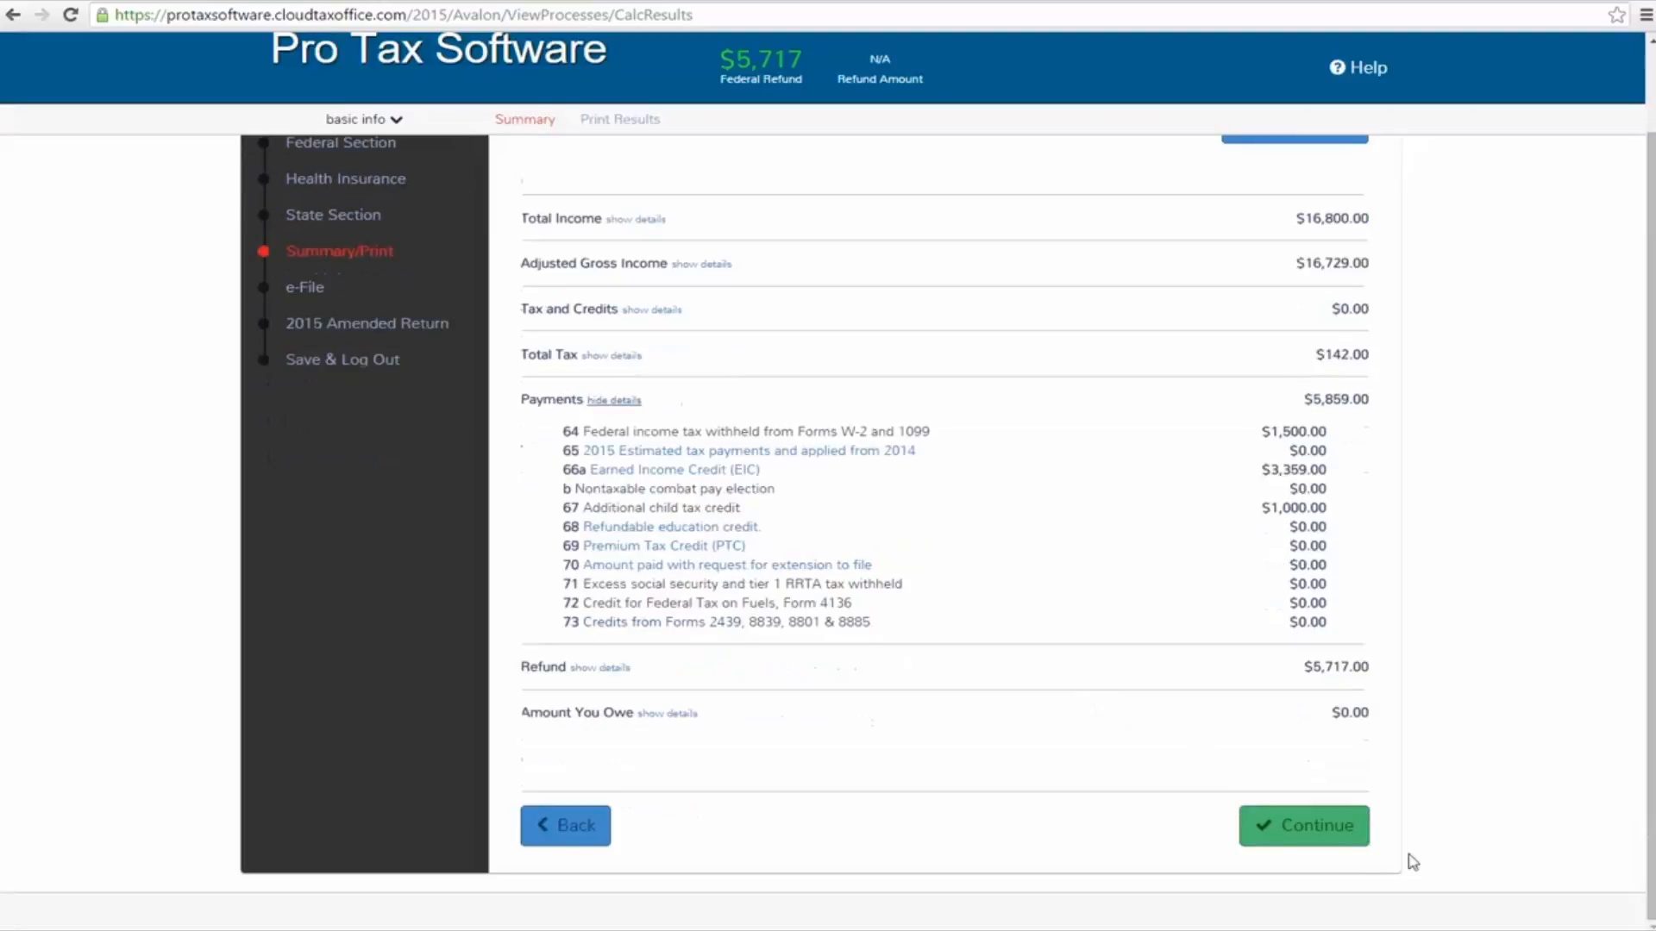
Continue to the EIC Checklist and answer No to the nonresident alien and qualifying child of another person questions
{"action": "left_click", "coordinate": [1325, 836]}
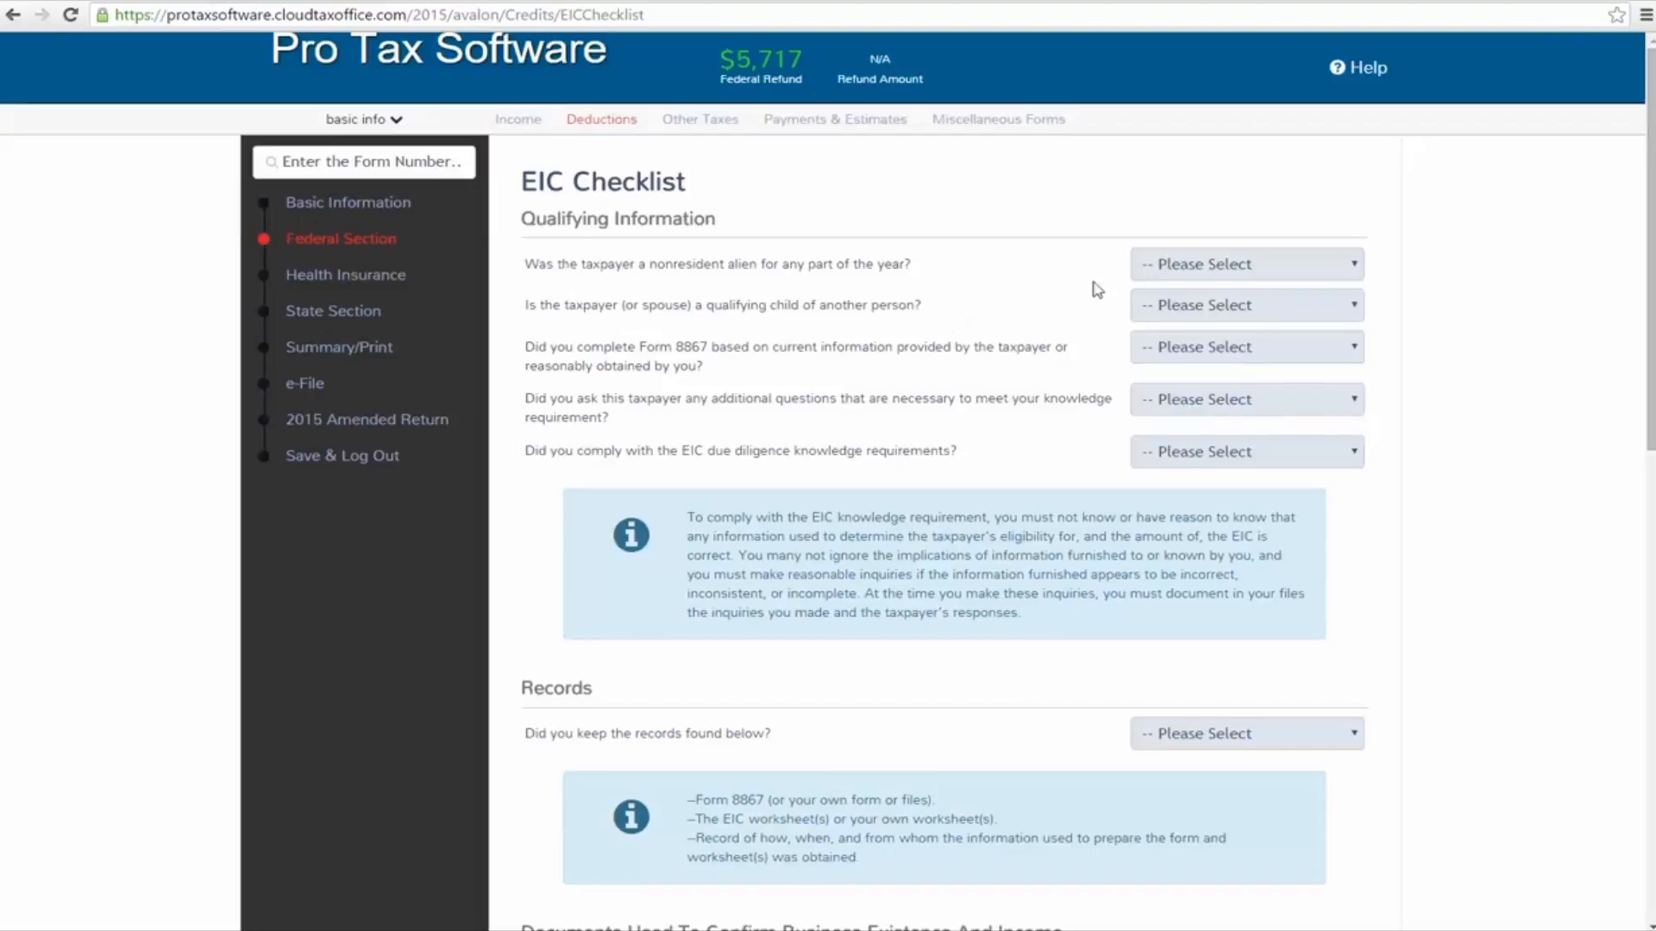
{"action": "left_click", "coordinate": [1306, 265]}
{"action": "left_click", "coordinate": [1275, 347]}
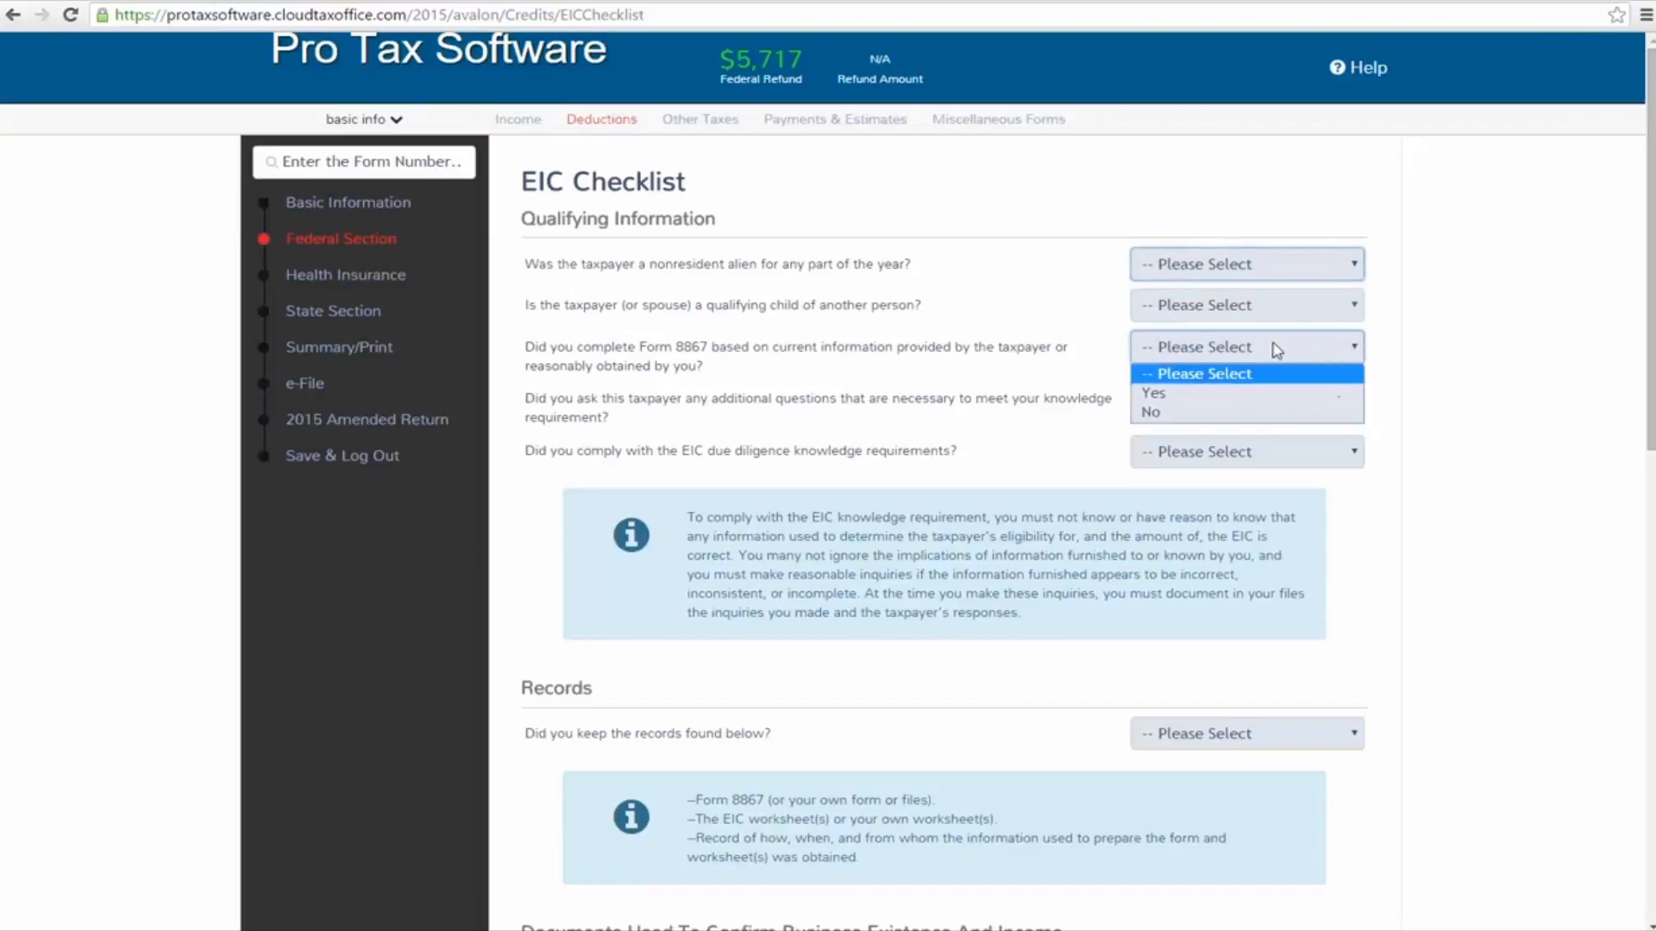
{"action": "left_click", "coordinate": [1316, 275]}
{"action": "left_click", "coordinate": [1303, 328]}
{"action": "key", "text": "Down"}
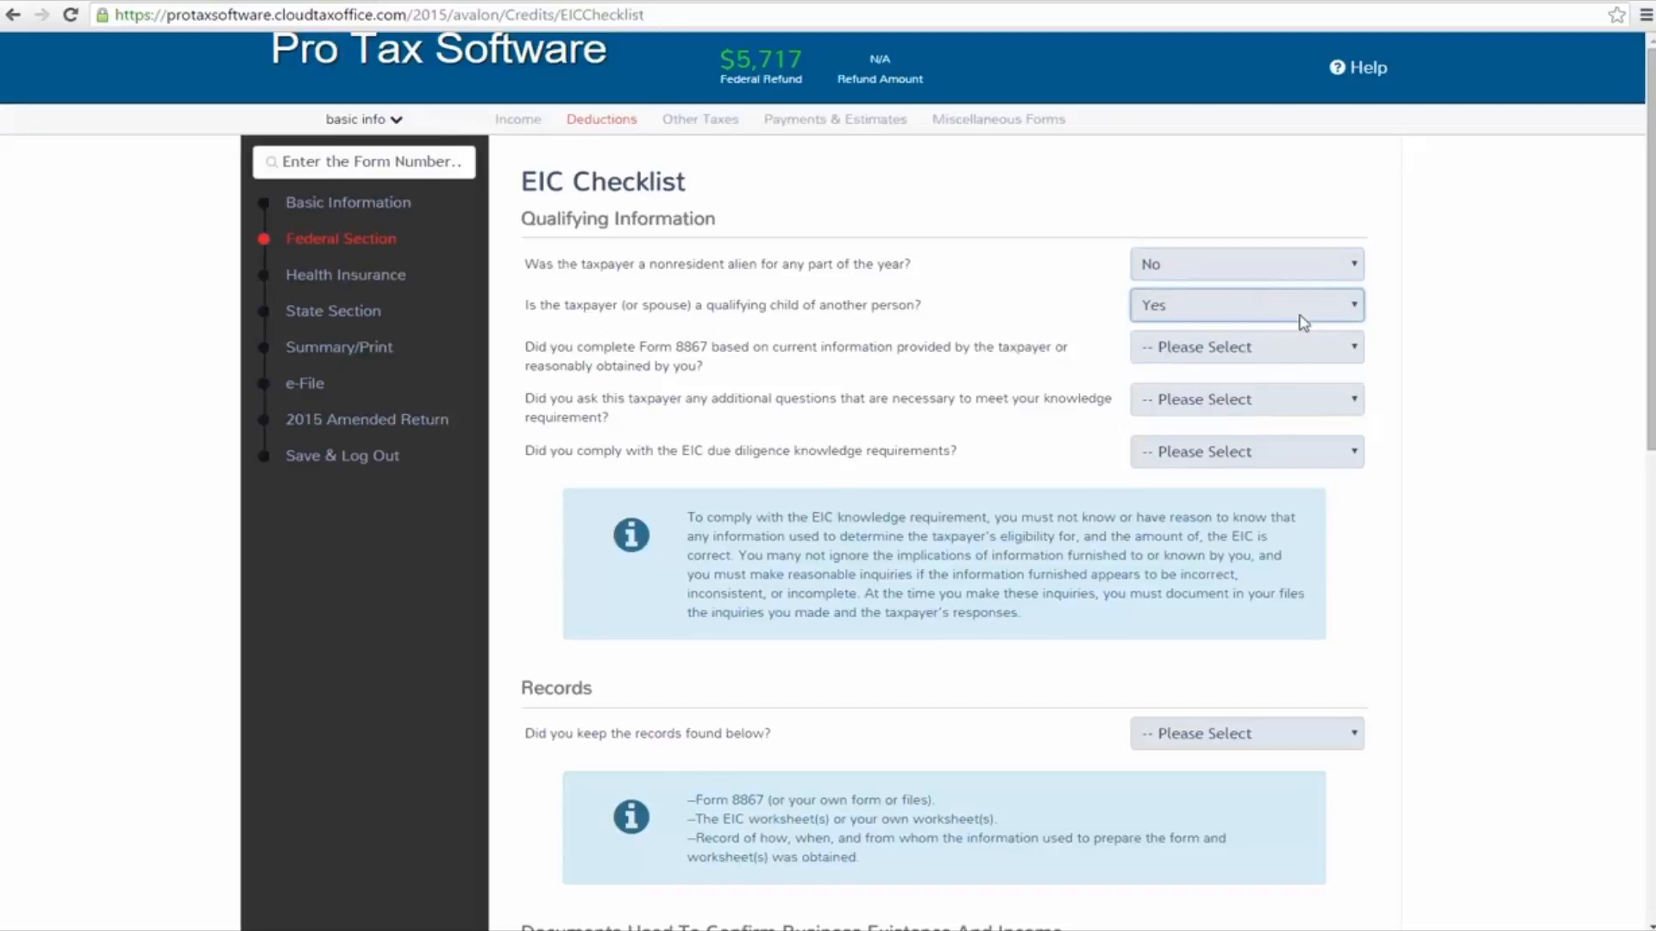
Answer Yes to completing Form 8867, asking additional questions, documenting them with the client's answers, and complying with the EIC knowledge requirements
{"action": "key", "text": "Tab"}
{"action": "key", "text": "Down"}
{"action": "key", "text": "Tab"}
{"action": "key", "text": "Down"}
{"action": "key", "text": "Tab"}
{"action": "key", "text": "Down"}
{"action": "key", "text": "Tab"}
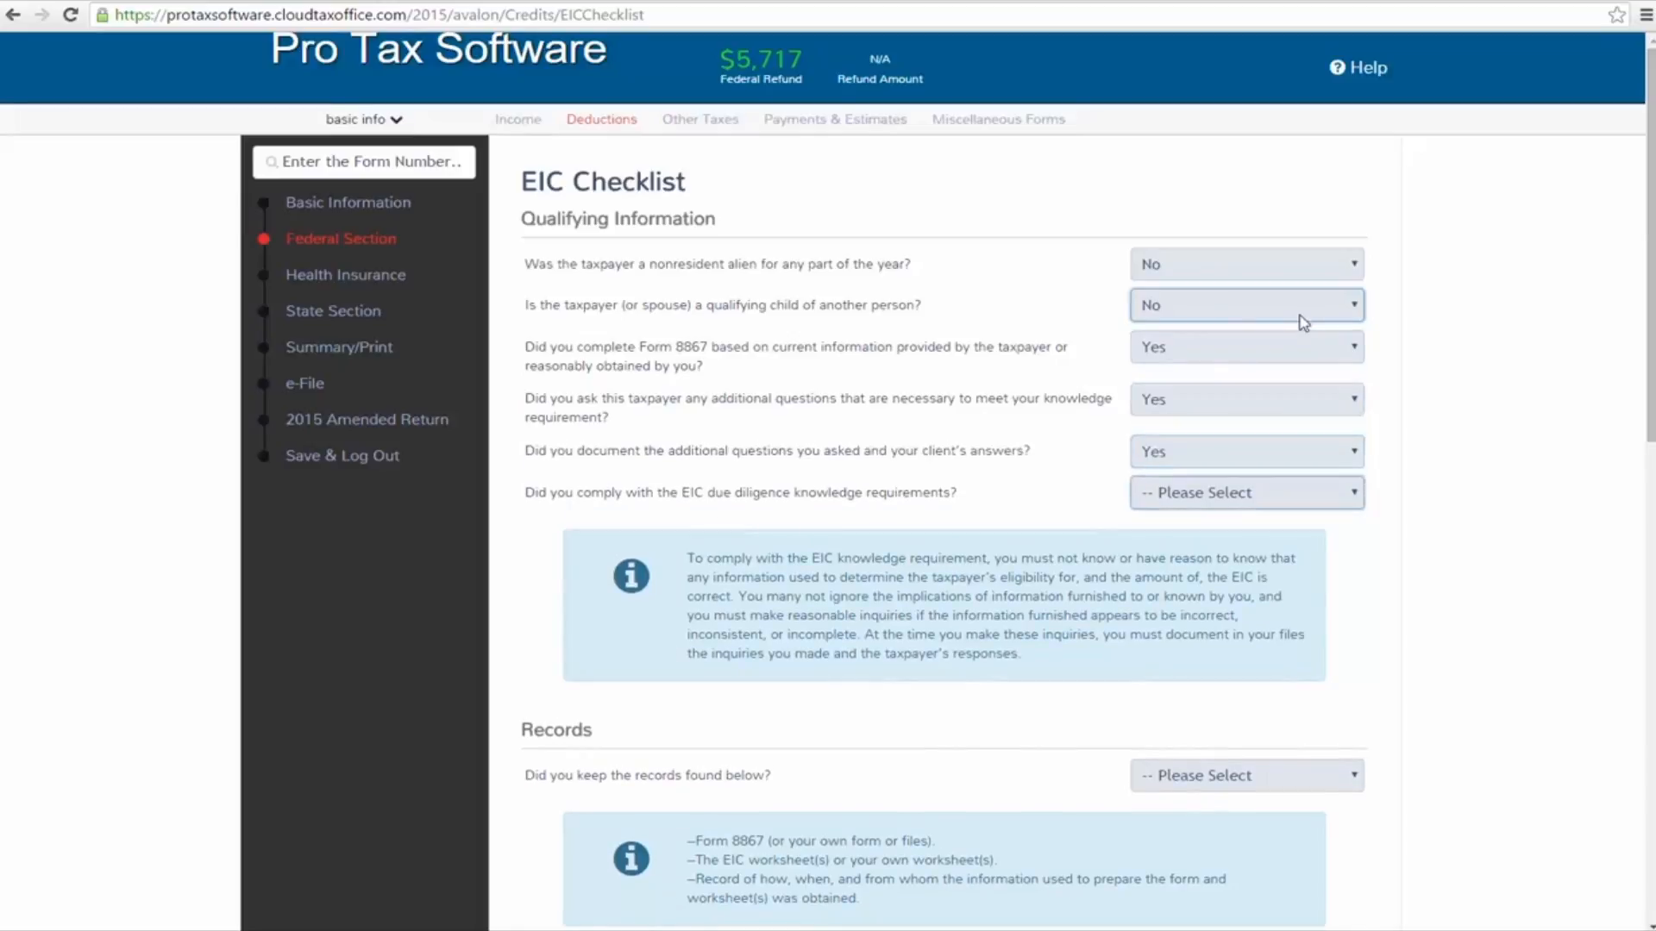
{"action": "key", "text": "Down"}
{"action": "key", "text": "Tab"}
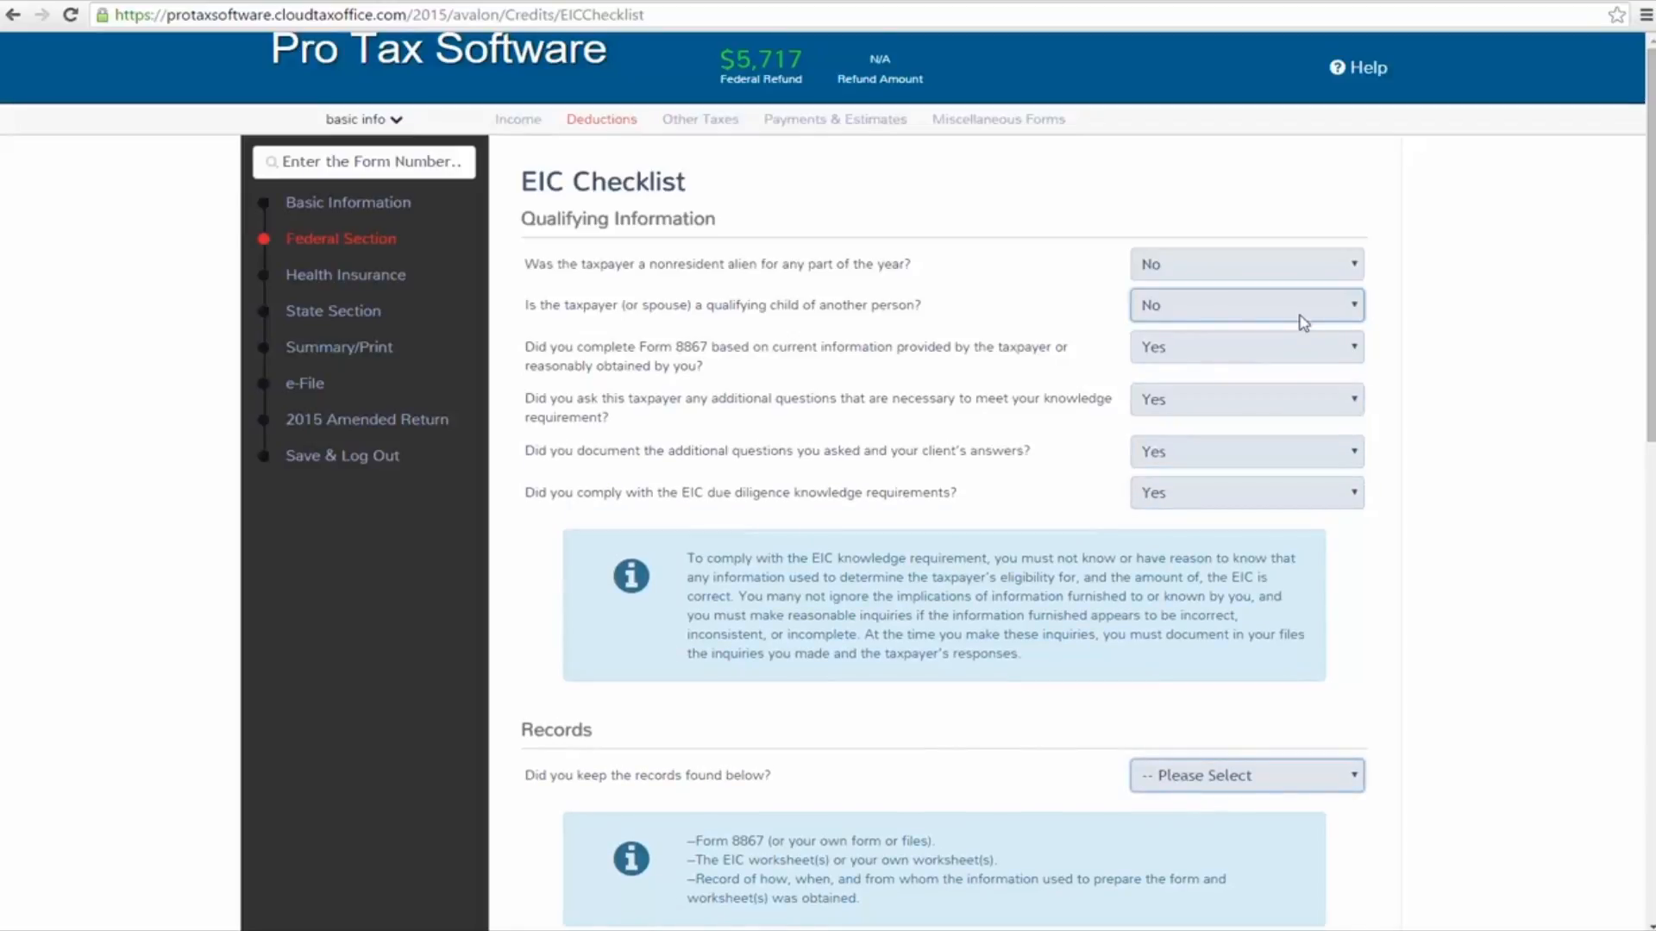
Confirm that the listed records were kept and set the information provider to Taxpayer and/or Spouse
{"action": "key", "text": "Down"}
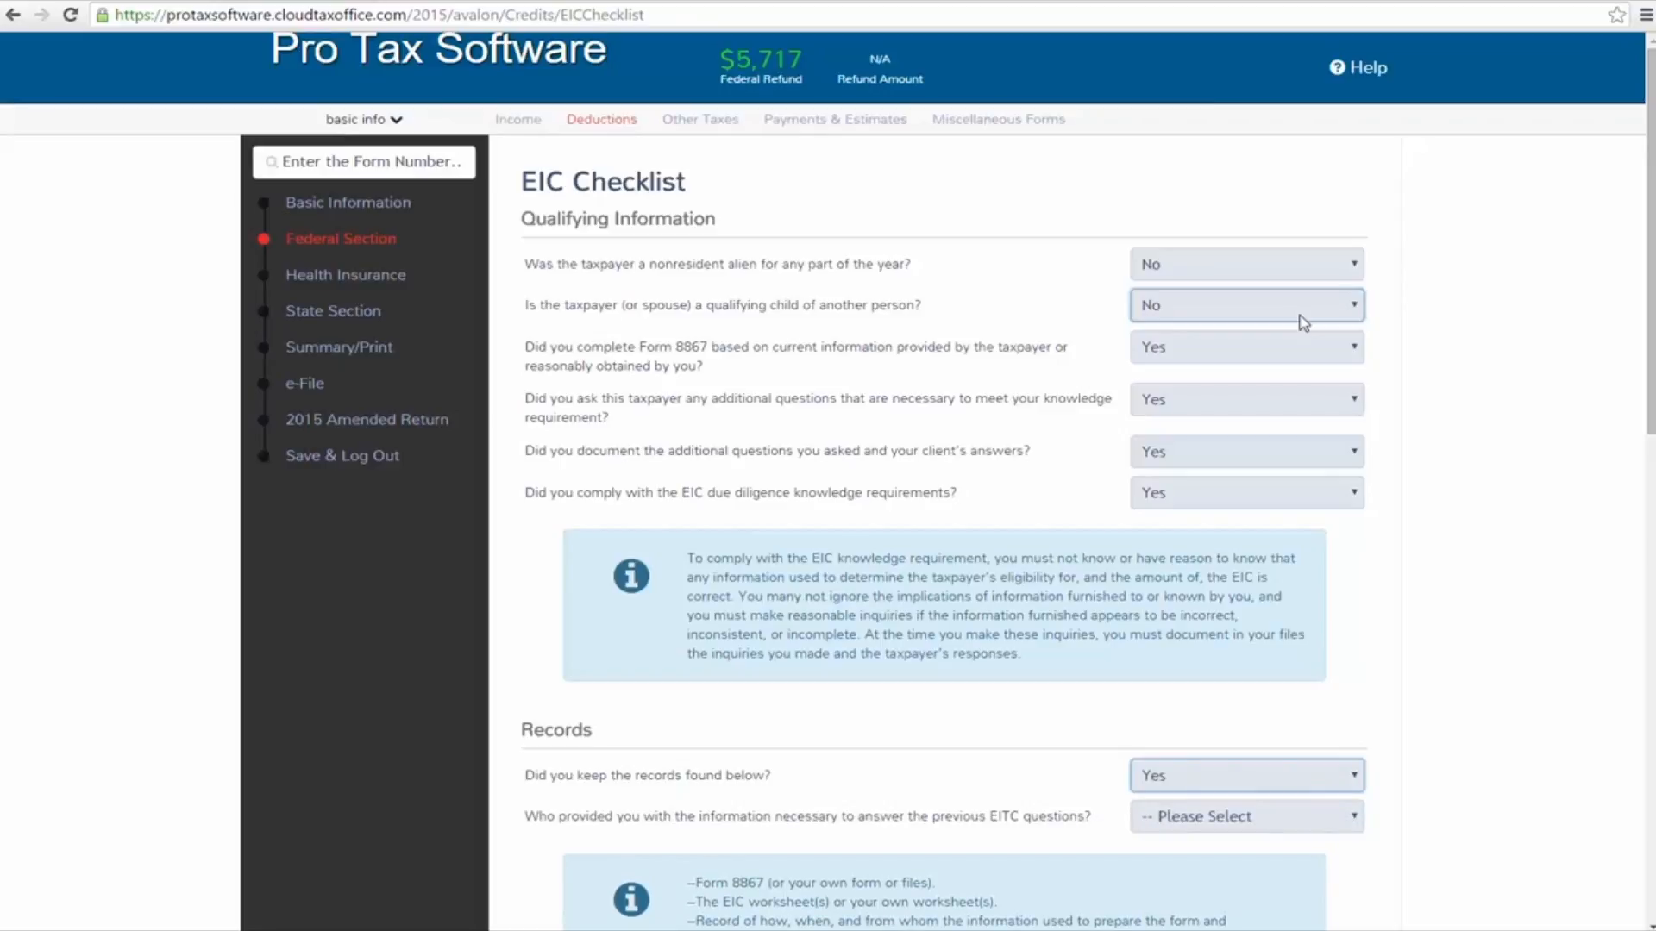
{"action": "key", "text": "Tab"}
{"action": "key", "text": "Down"}
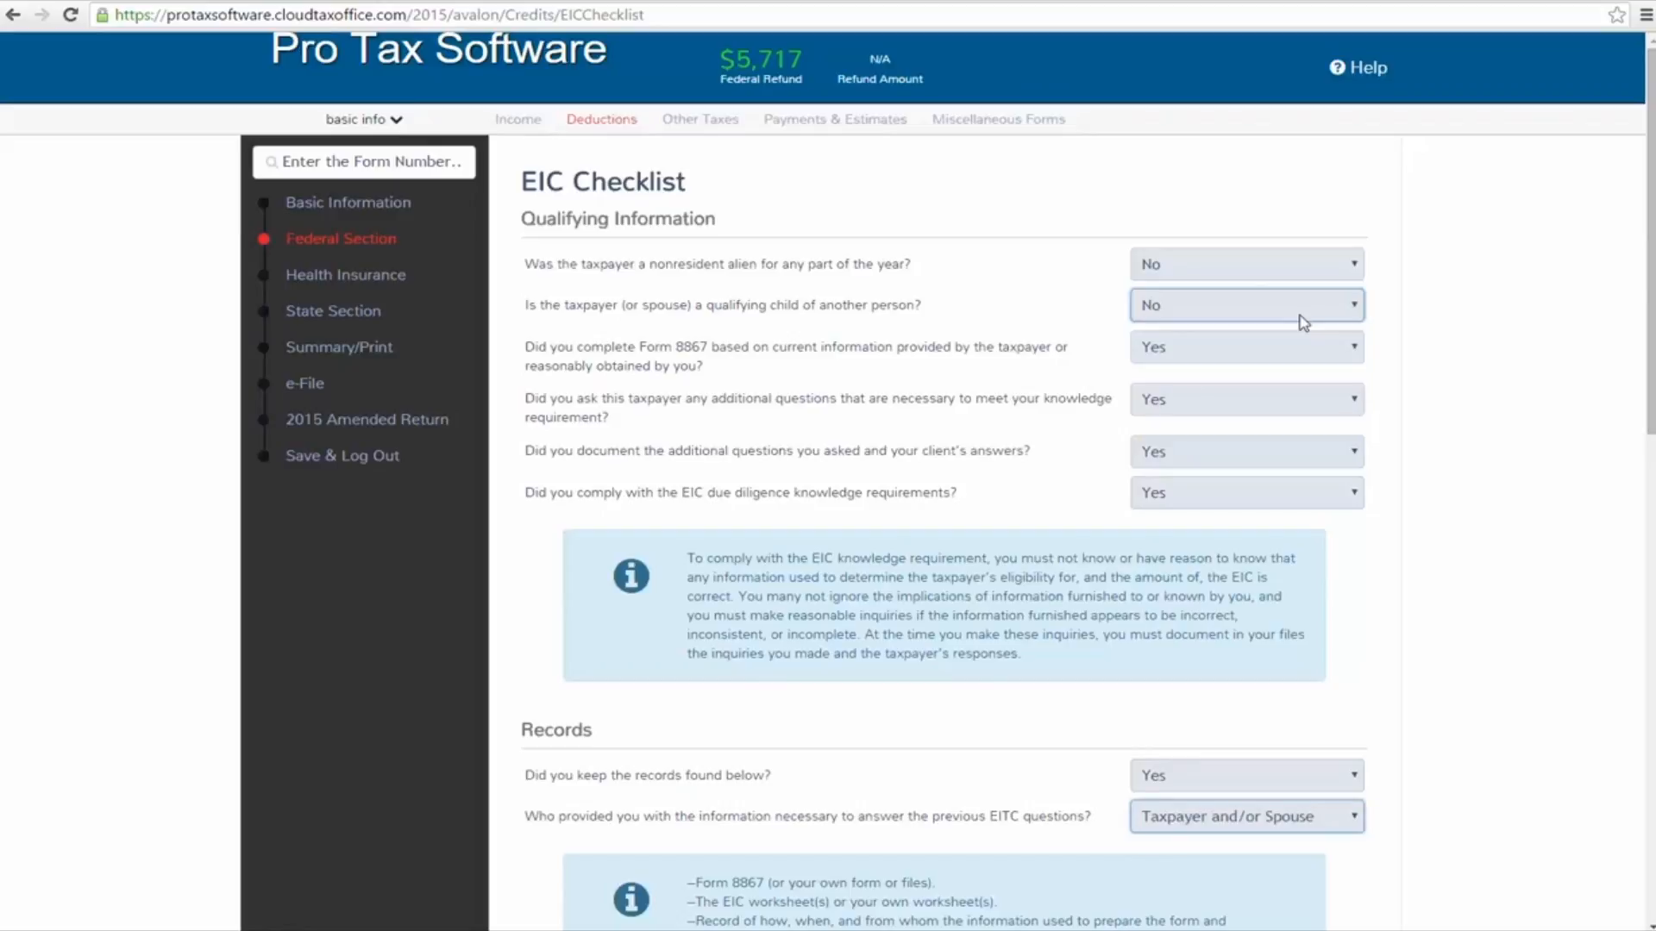
Mark Business License, Forms 1099 and Bank Statements as documents used to confirm business existence and income
{"action": "scroll", "coordinate": [1303, 323], "scroll_direction": "down", "scroll_amount": 6}
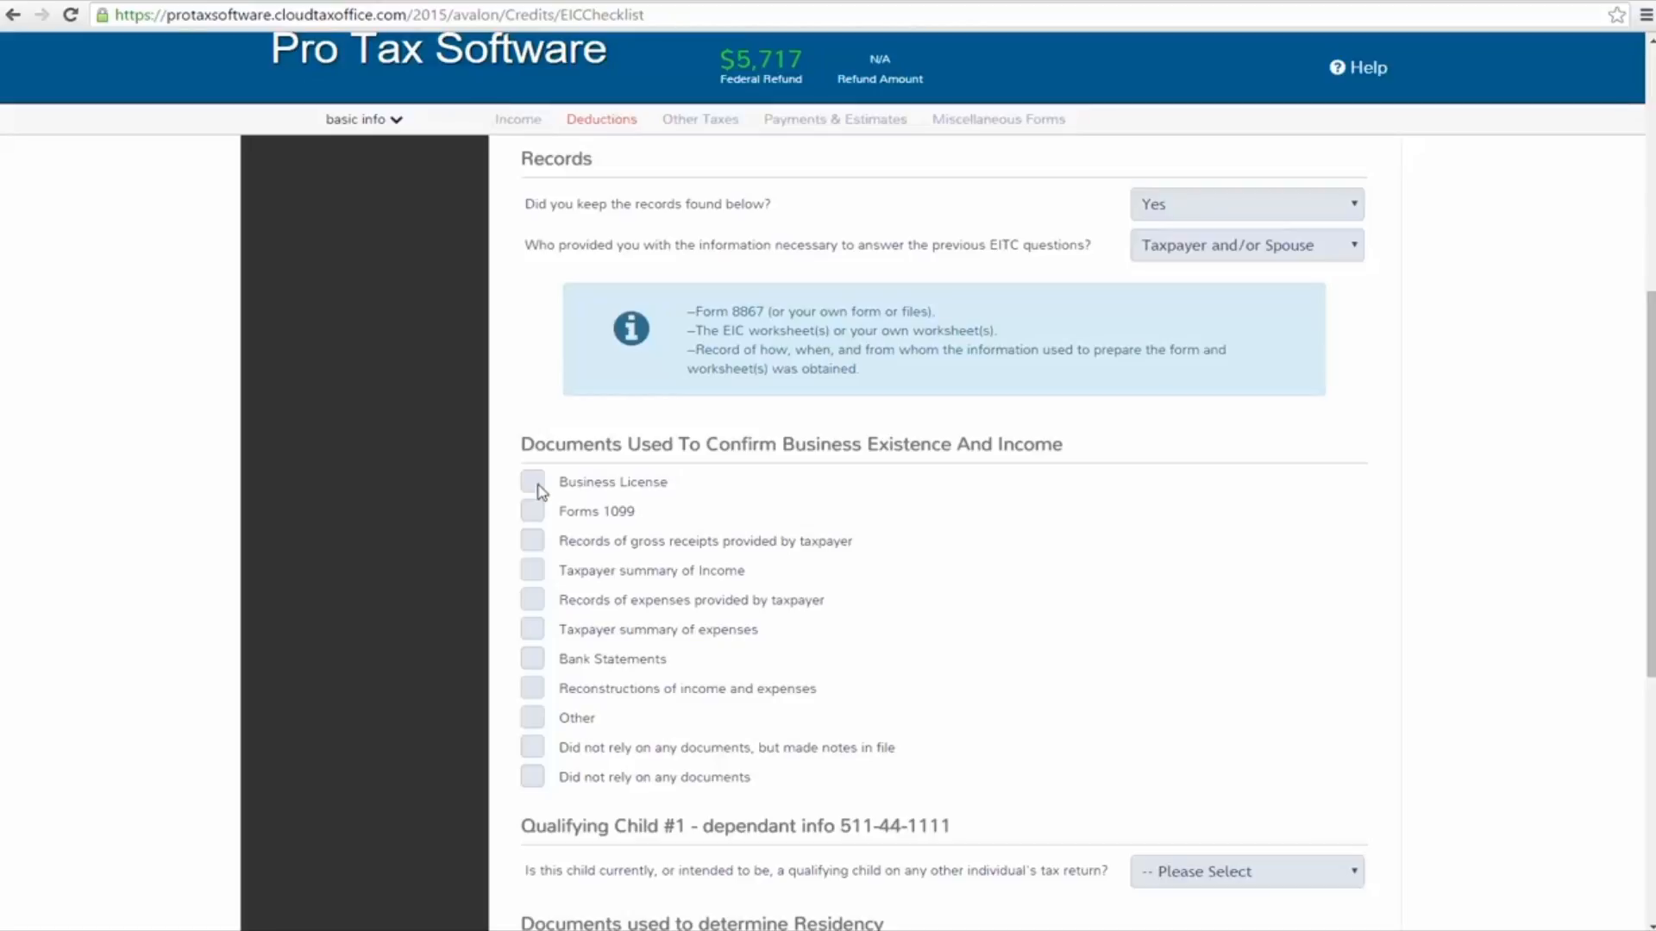
{"action": "left_click", "coordinate": [533, 514]}
{"action": "scroll", "coordinate": [1264, 618], "scroll_direction": "down", "scroll_amount": 4}
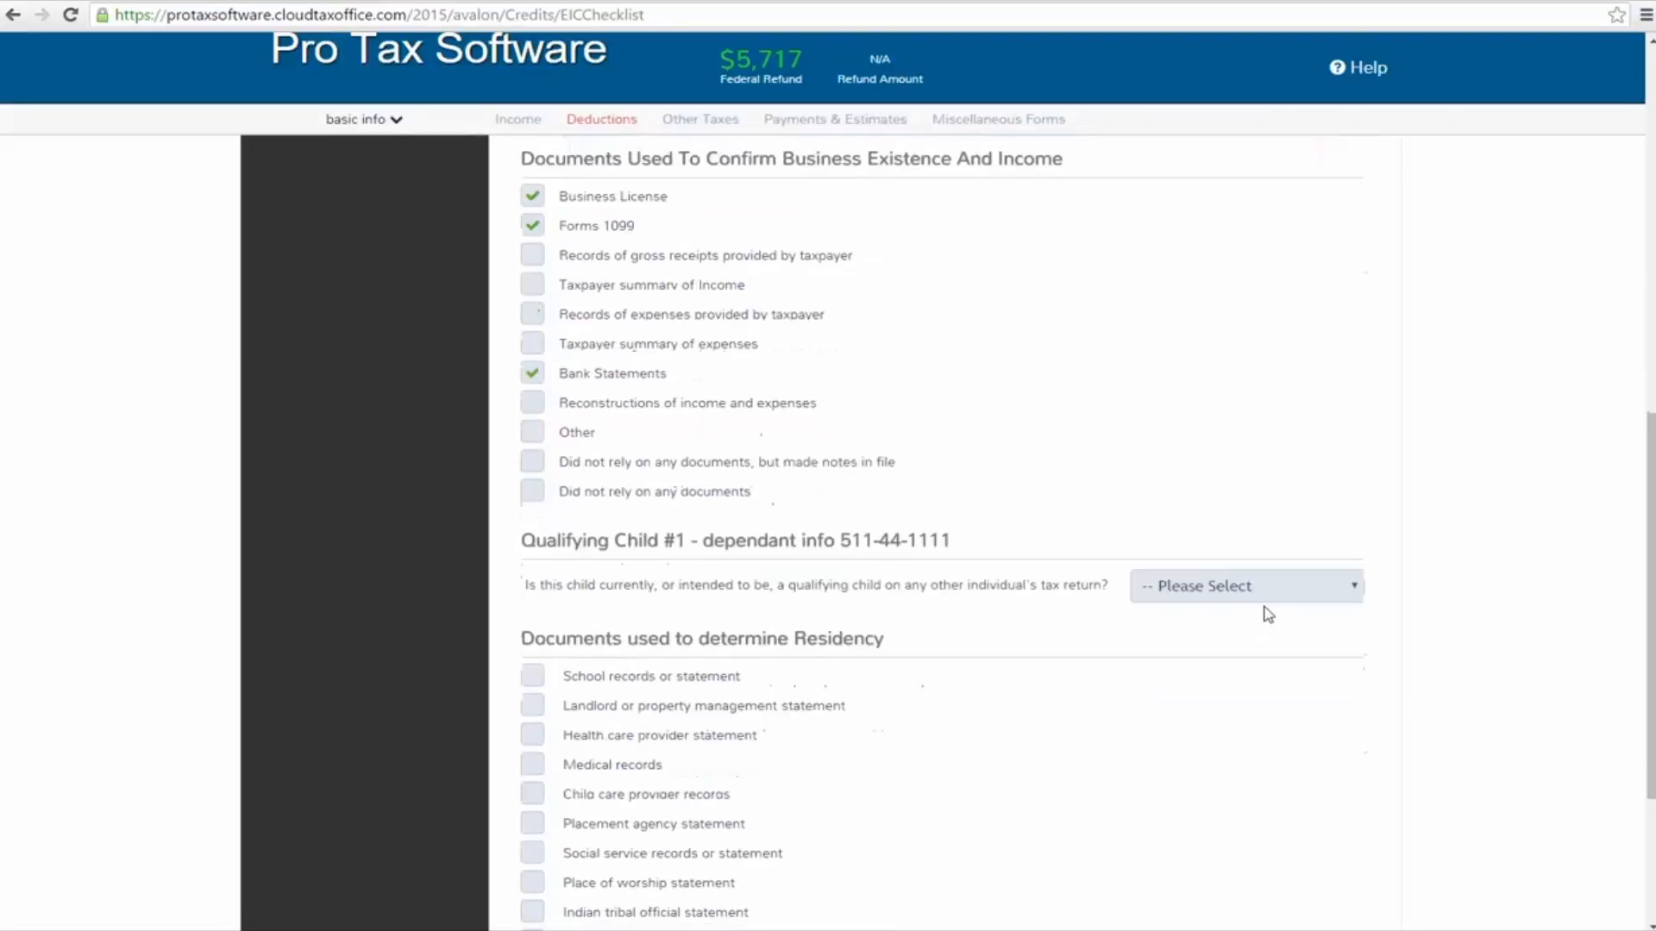
Answer No to whether Qualifying Child #1 is a qualifying child on any other individual's tax return
{"action": "left_click_drag", "start_coordinate": [703, 443], "coordinate": [804, 468]}
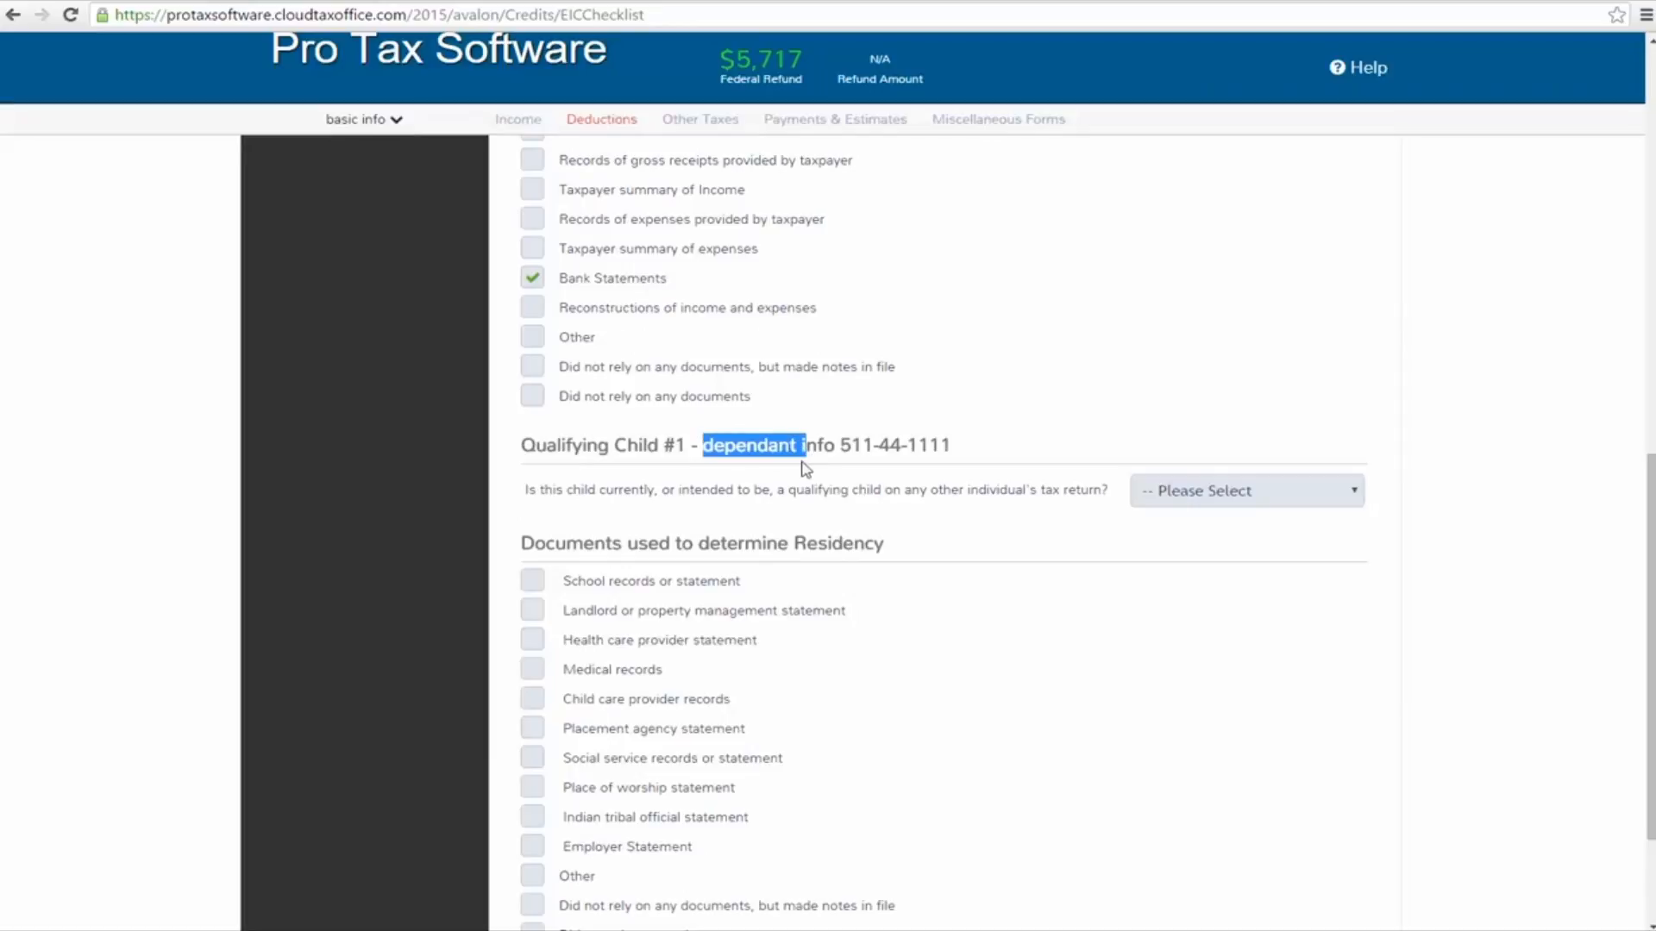
{"action": "left_click", "coordinate": [1347, 490]}
{"action": "left_click", "coordinate": [1313, 557]}
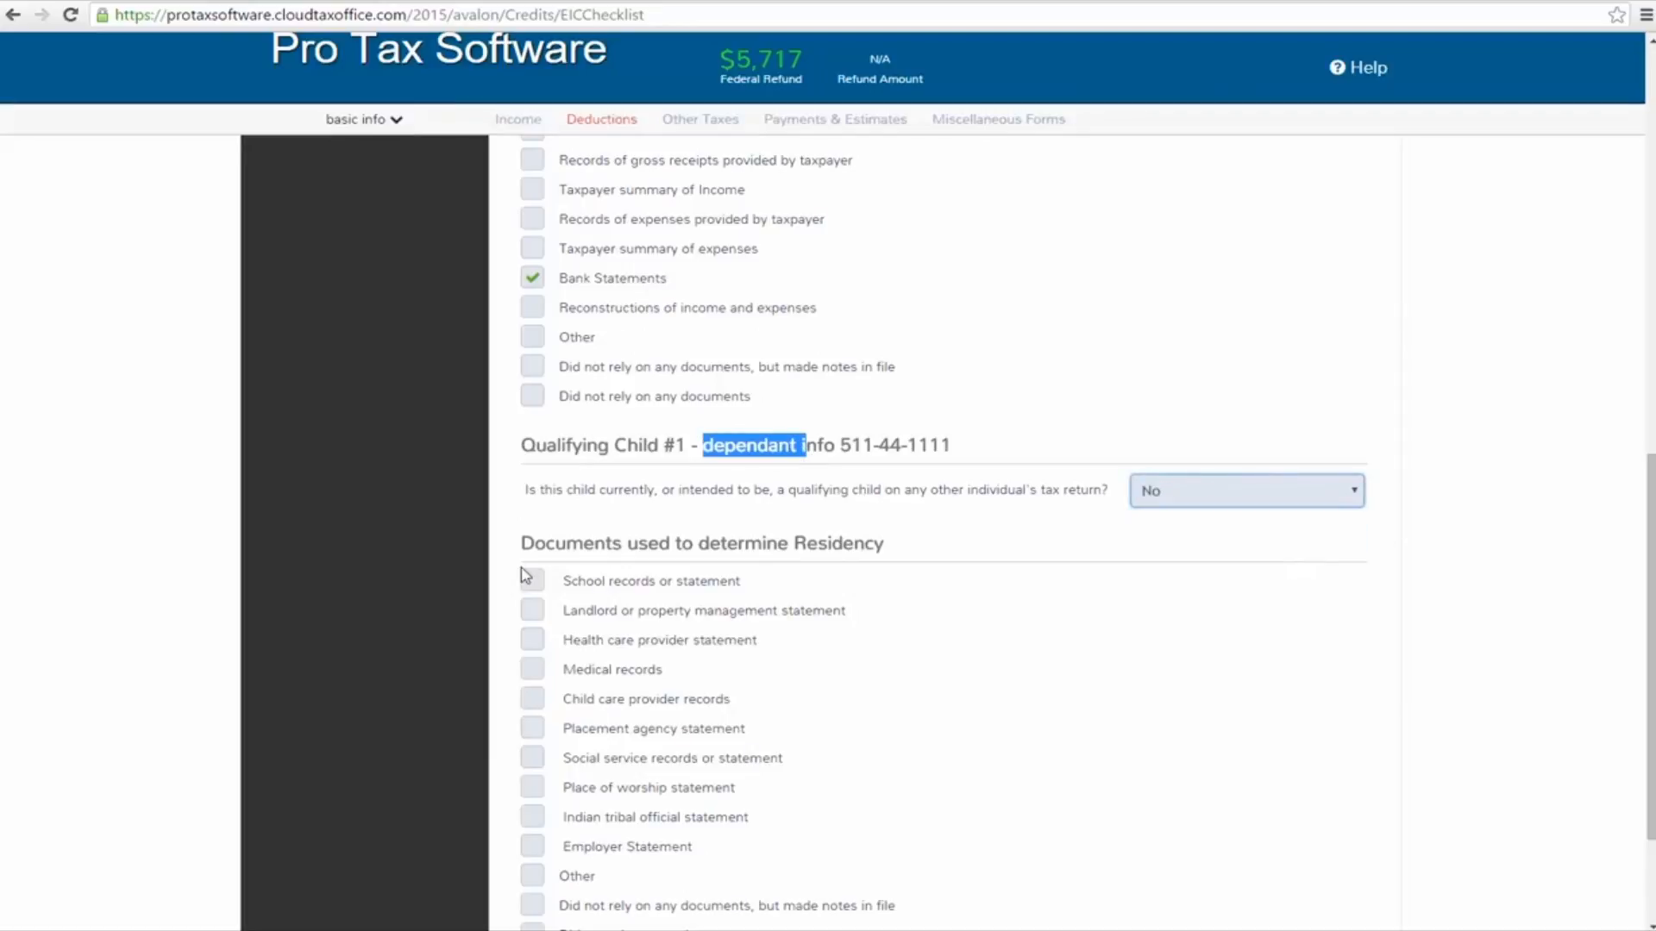
Select School records or statement and Social service records or statement as residency documents, and submit the checklist
{"action": "scroll", "coordinate": [528, 573], "scroll_direction": "down", "scroll_amount": 1}
{"action": "left_click", "coordinate": [544, 468]}
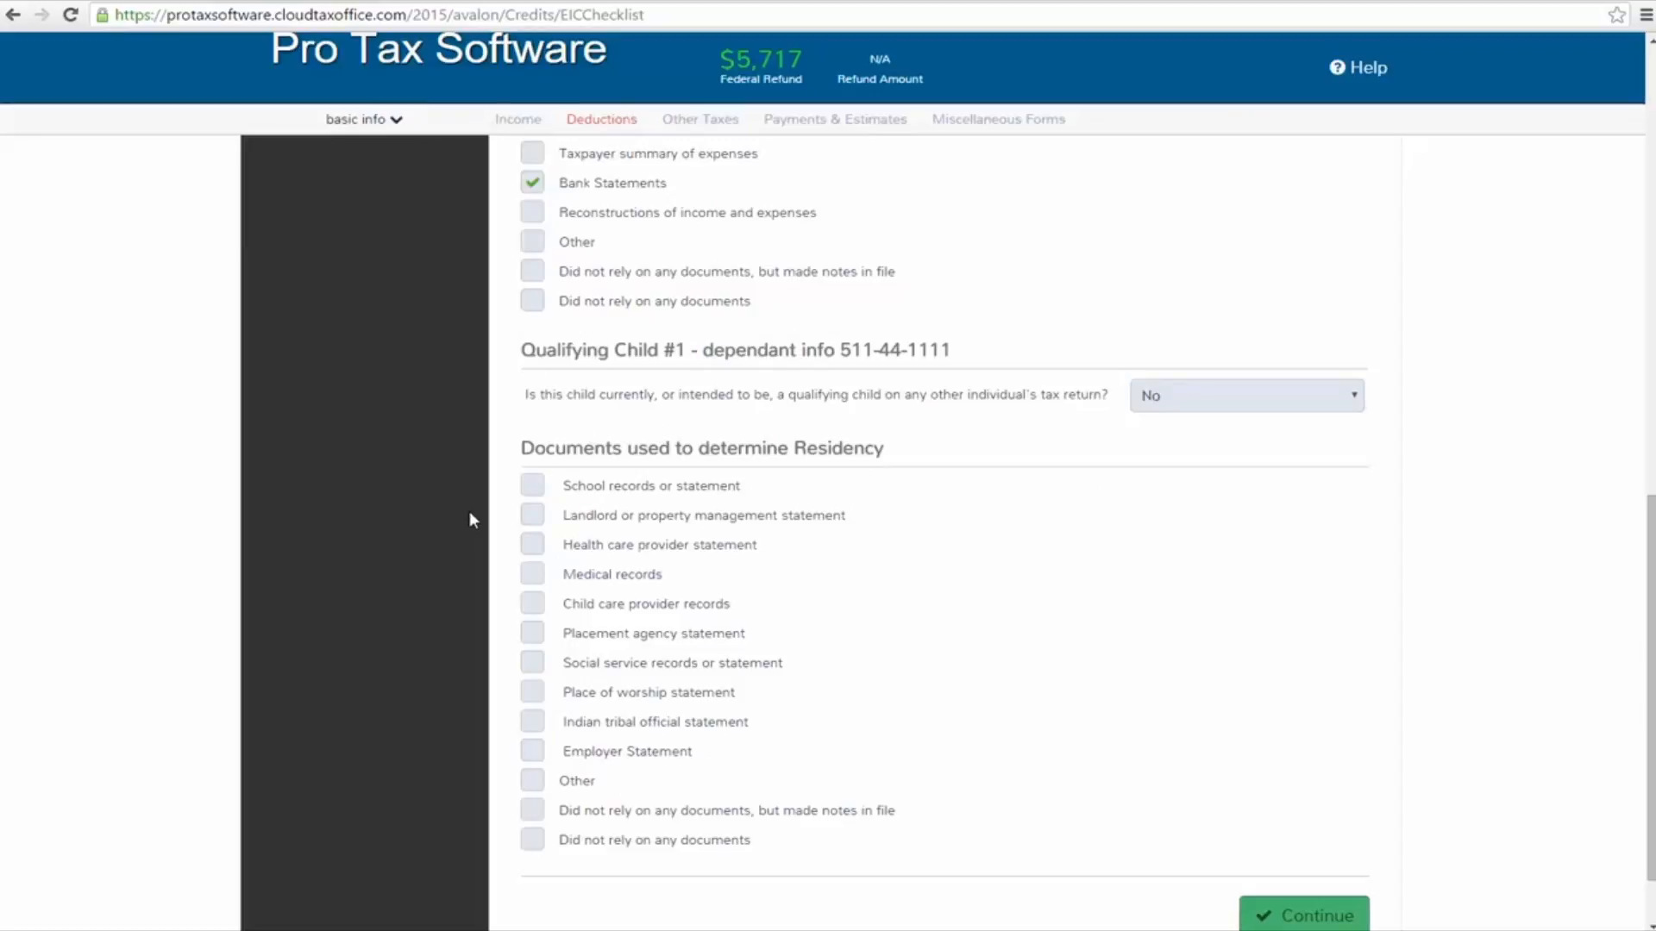
{"action": "left_click", "coordinate": [533, 486]}
{"action": "scroll", "coordinate": [1025, 687], "scroll_direction": "down", "scroll_amount": 1}
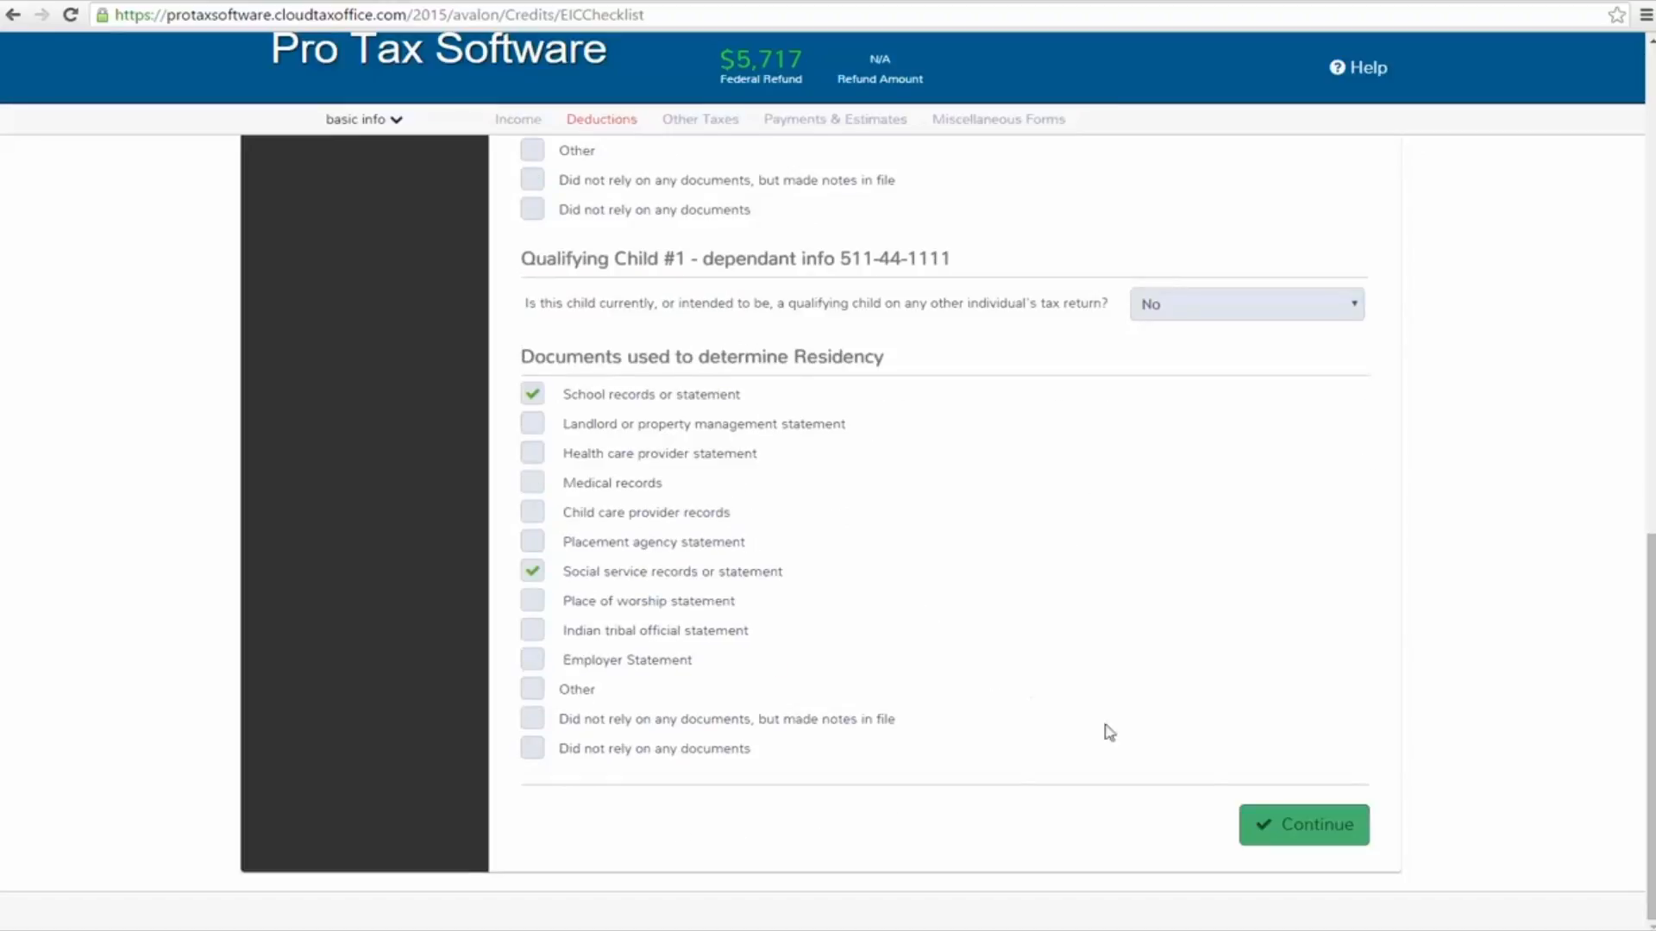
{"action": "left_click", "coordinate": [1328, 827]}
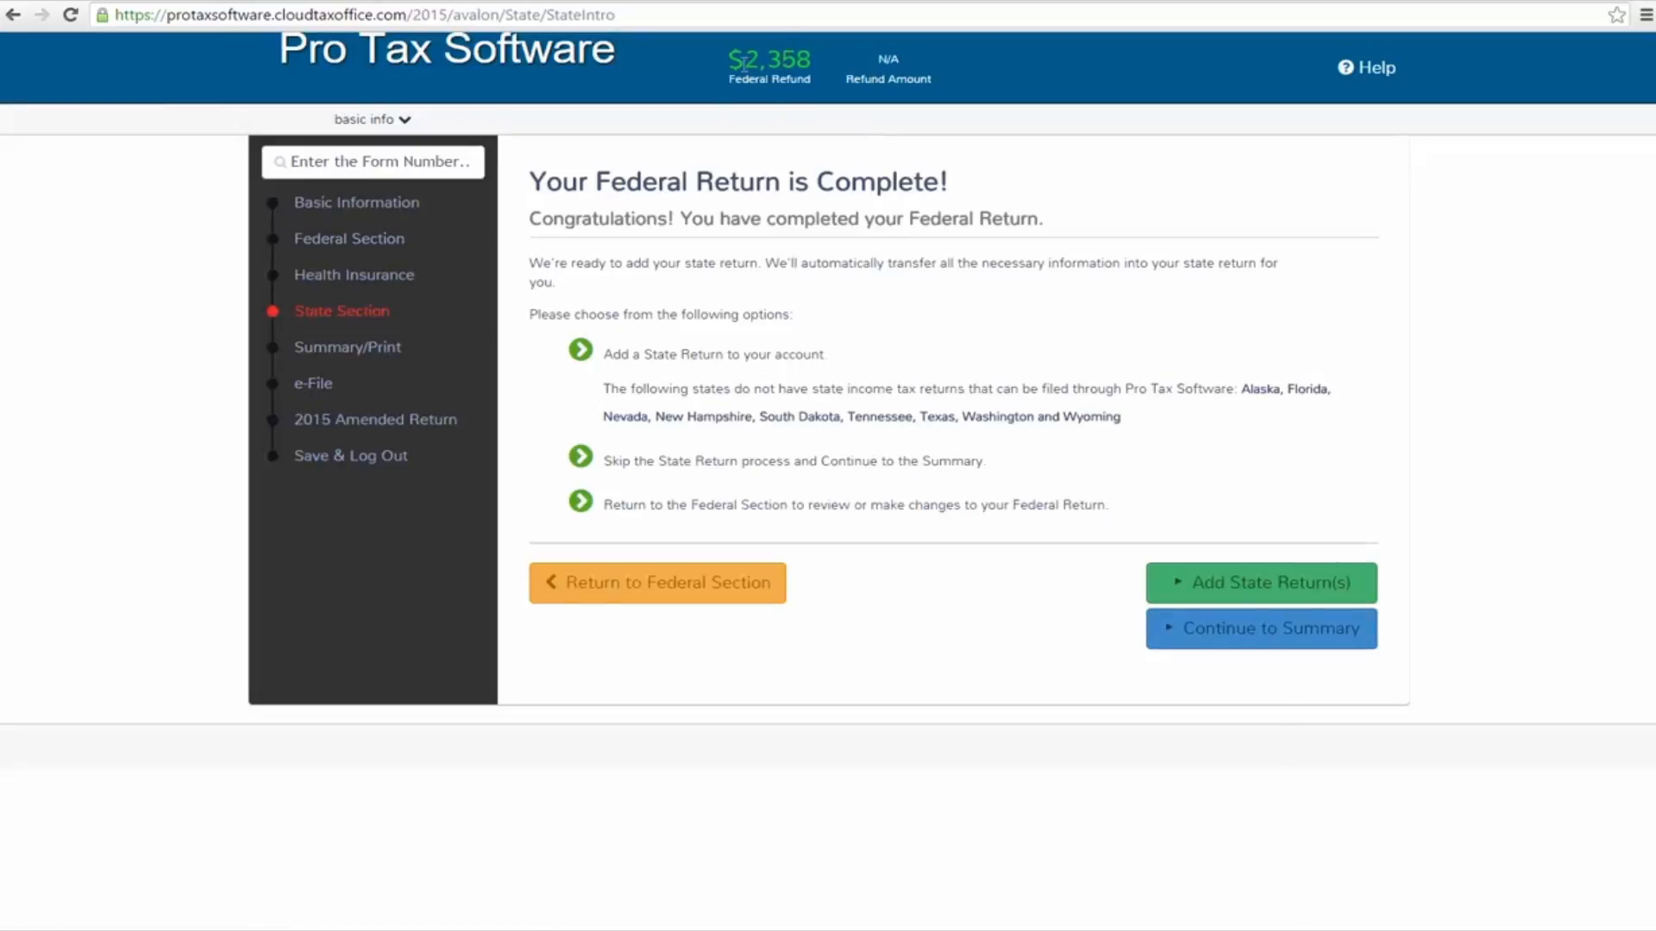
Check the federal refund, continue to the calculation summary and review the reasons for no Earned Income Credit
{"action": "left_click_drag", "start_coordinate": [745, 63], "coordinate": [815, 60]}
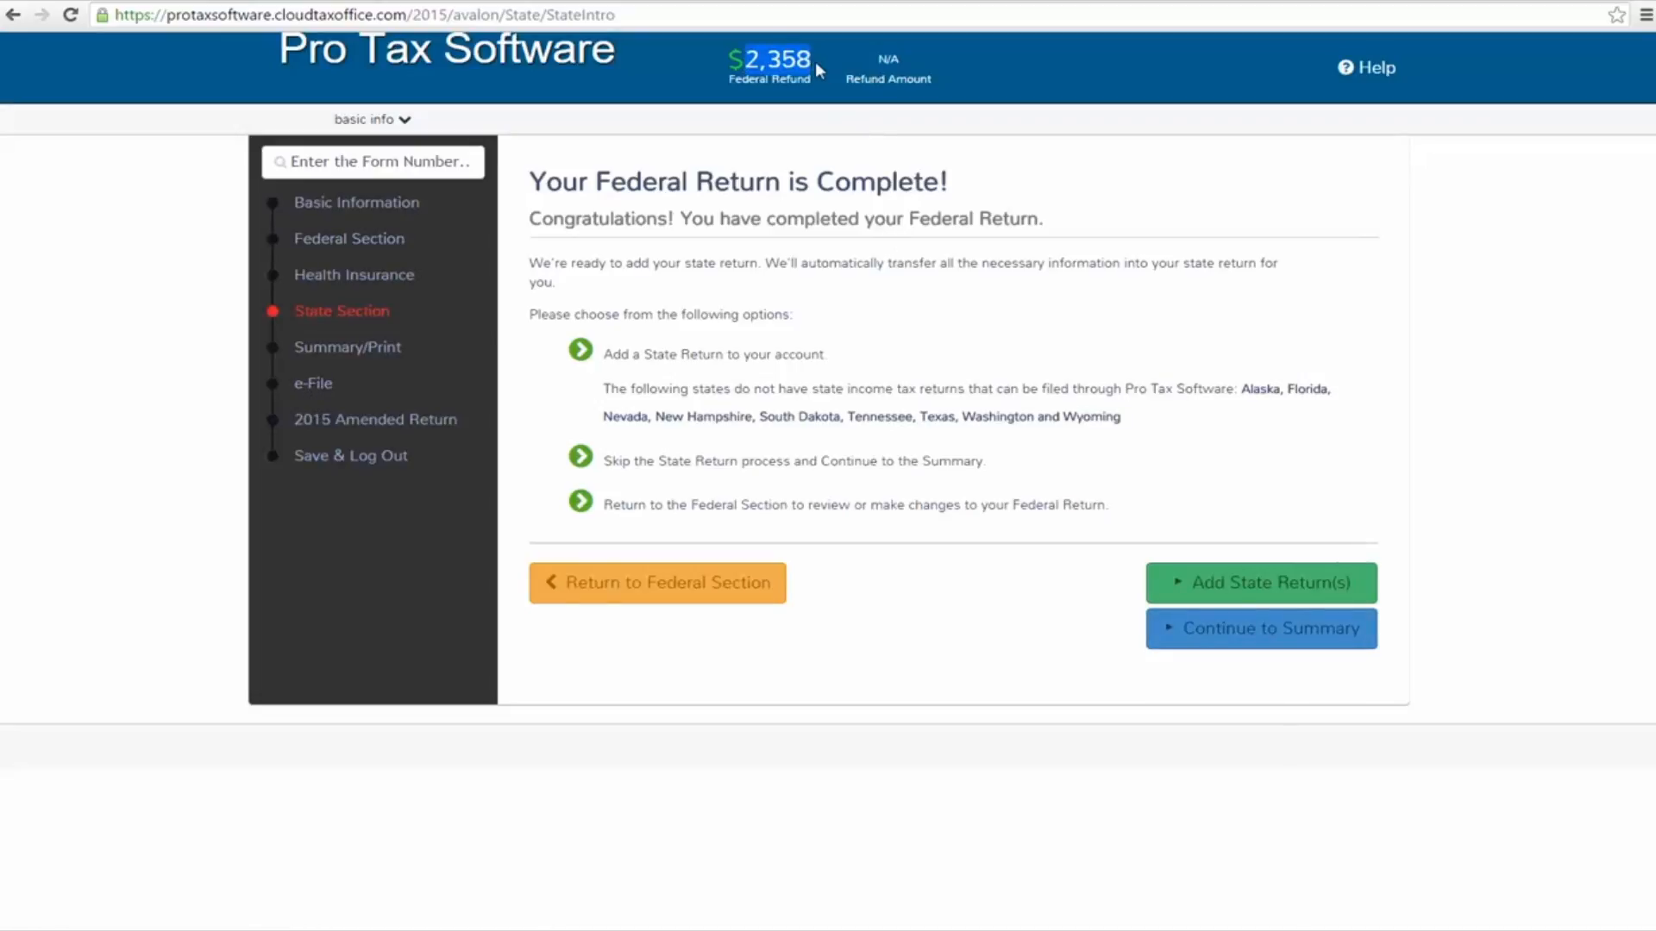
{"action": "left_click", "coordinate": [1033, 76]}
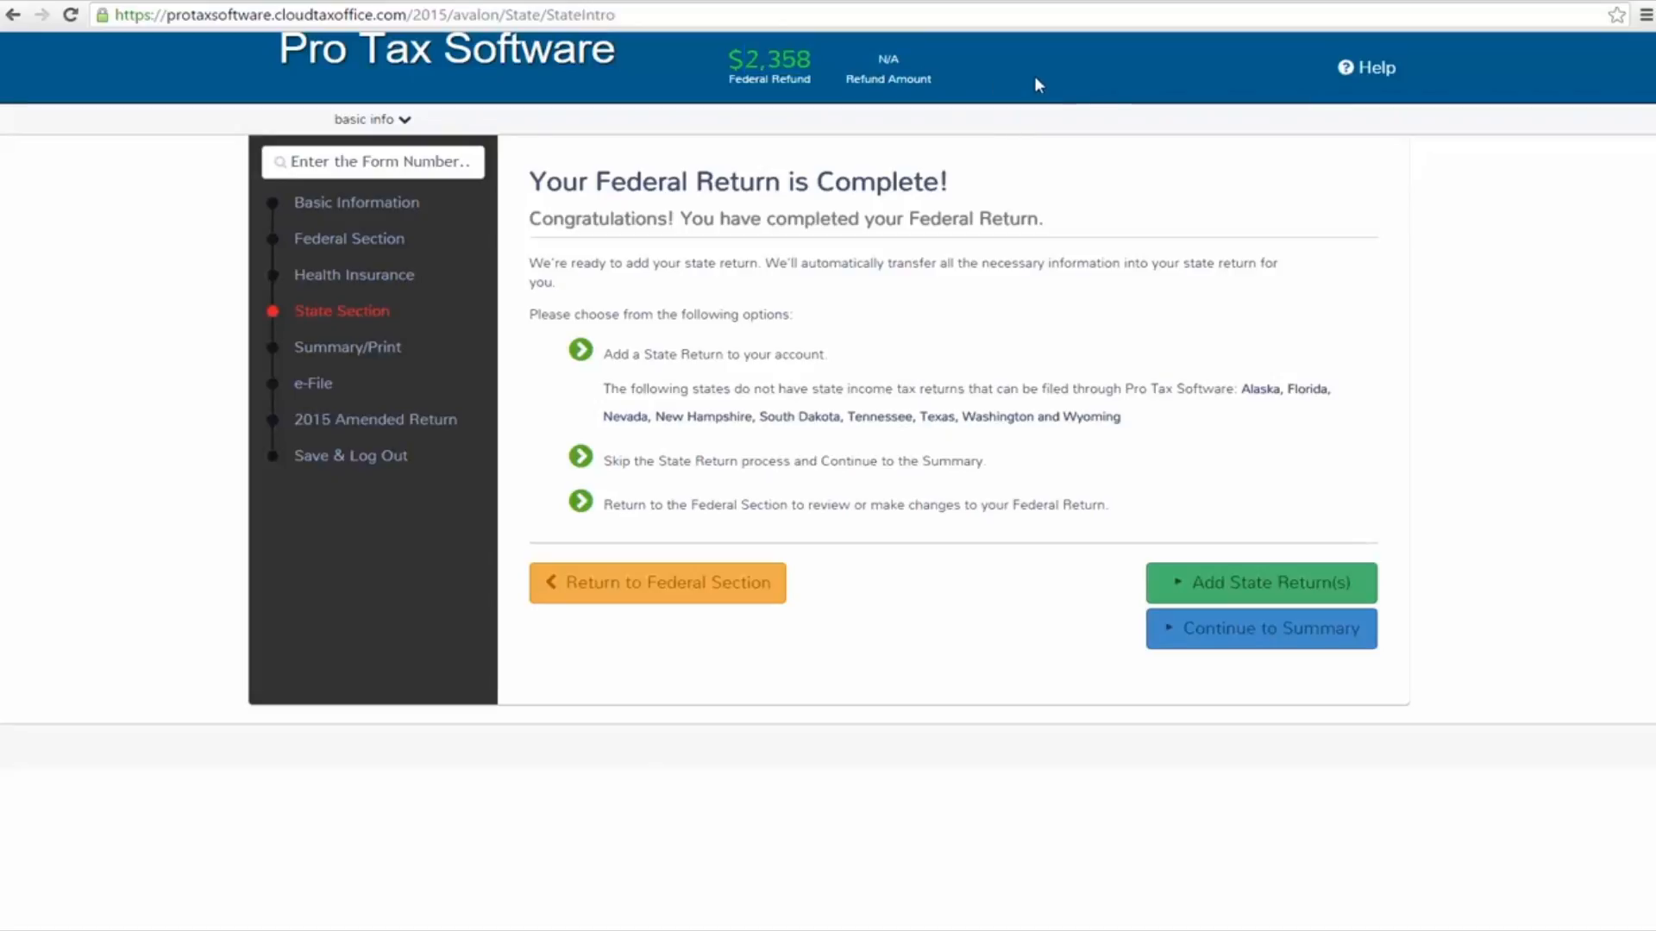
{"action": "left_click", "coordinate": [1284, 649]}
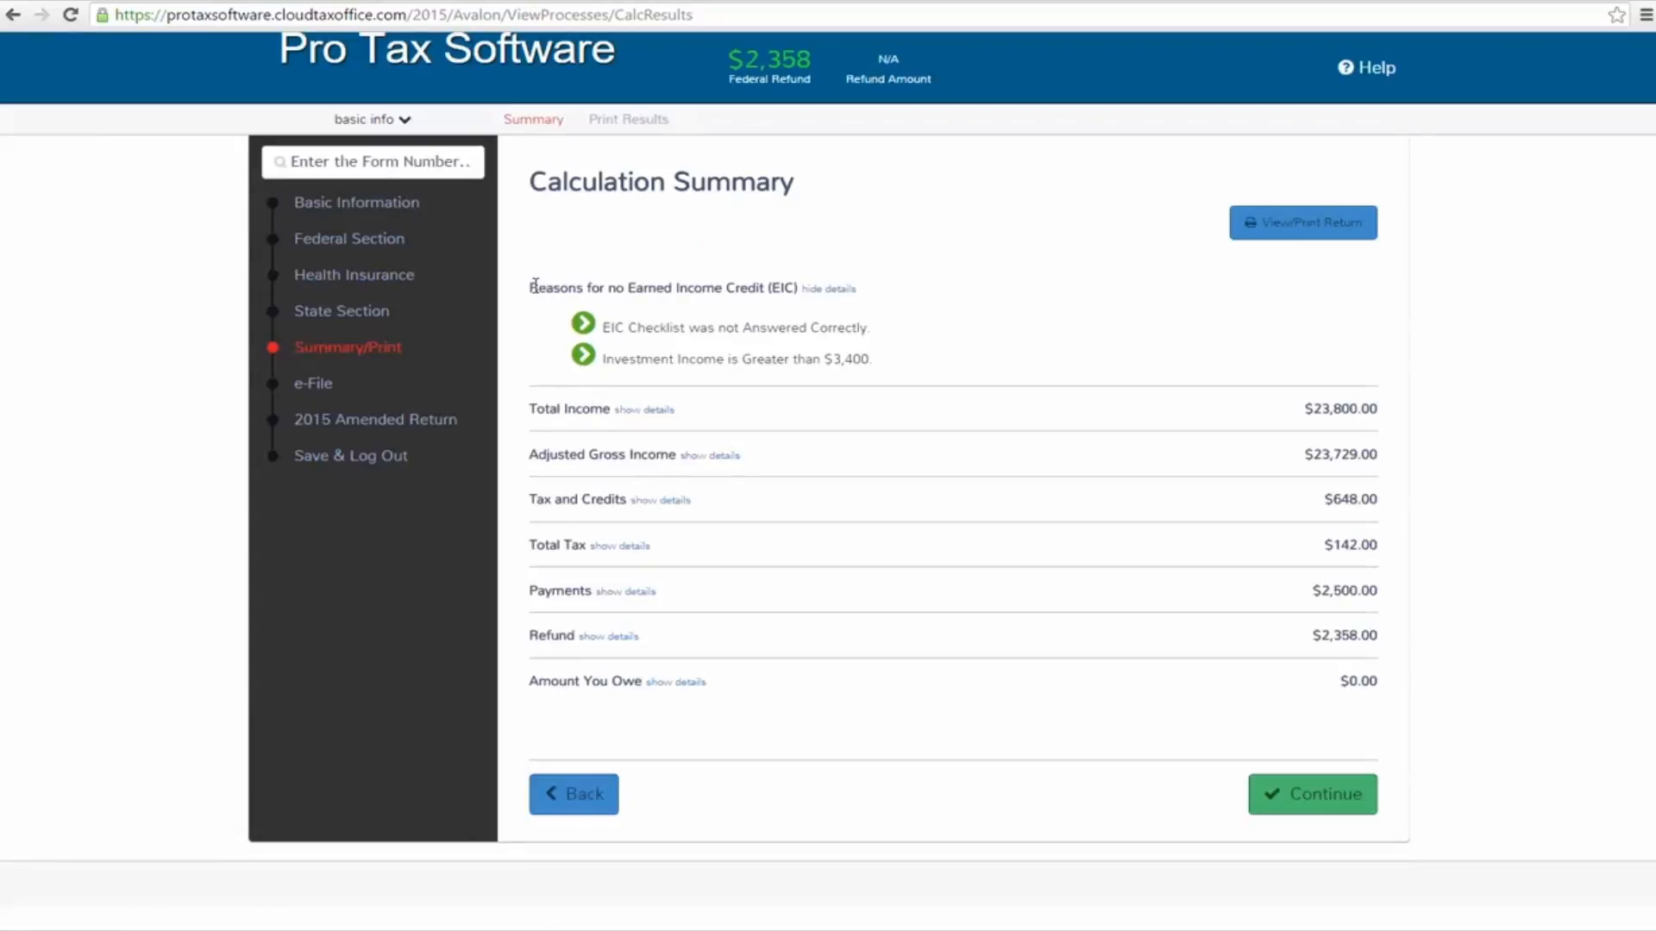
{"action": "left_click_drag", "start_coordinate": [528, 292], "coordinate": [860, 288]}
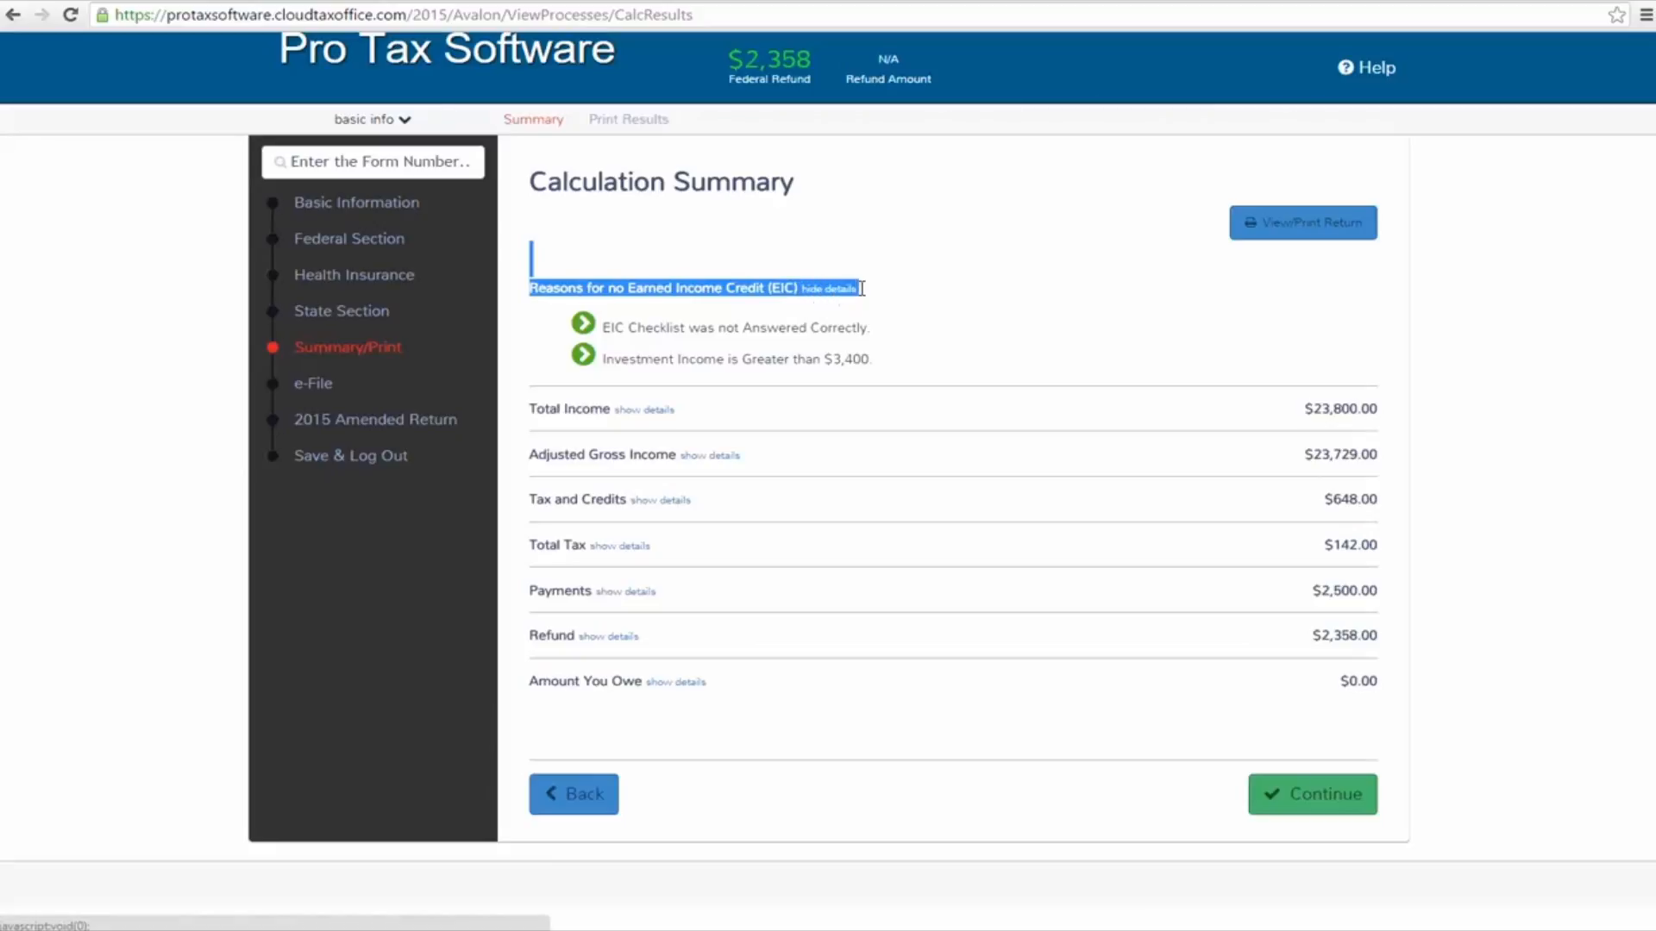
{"action": "left_click", "coordinate": [913, 271]}
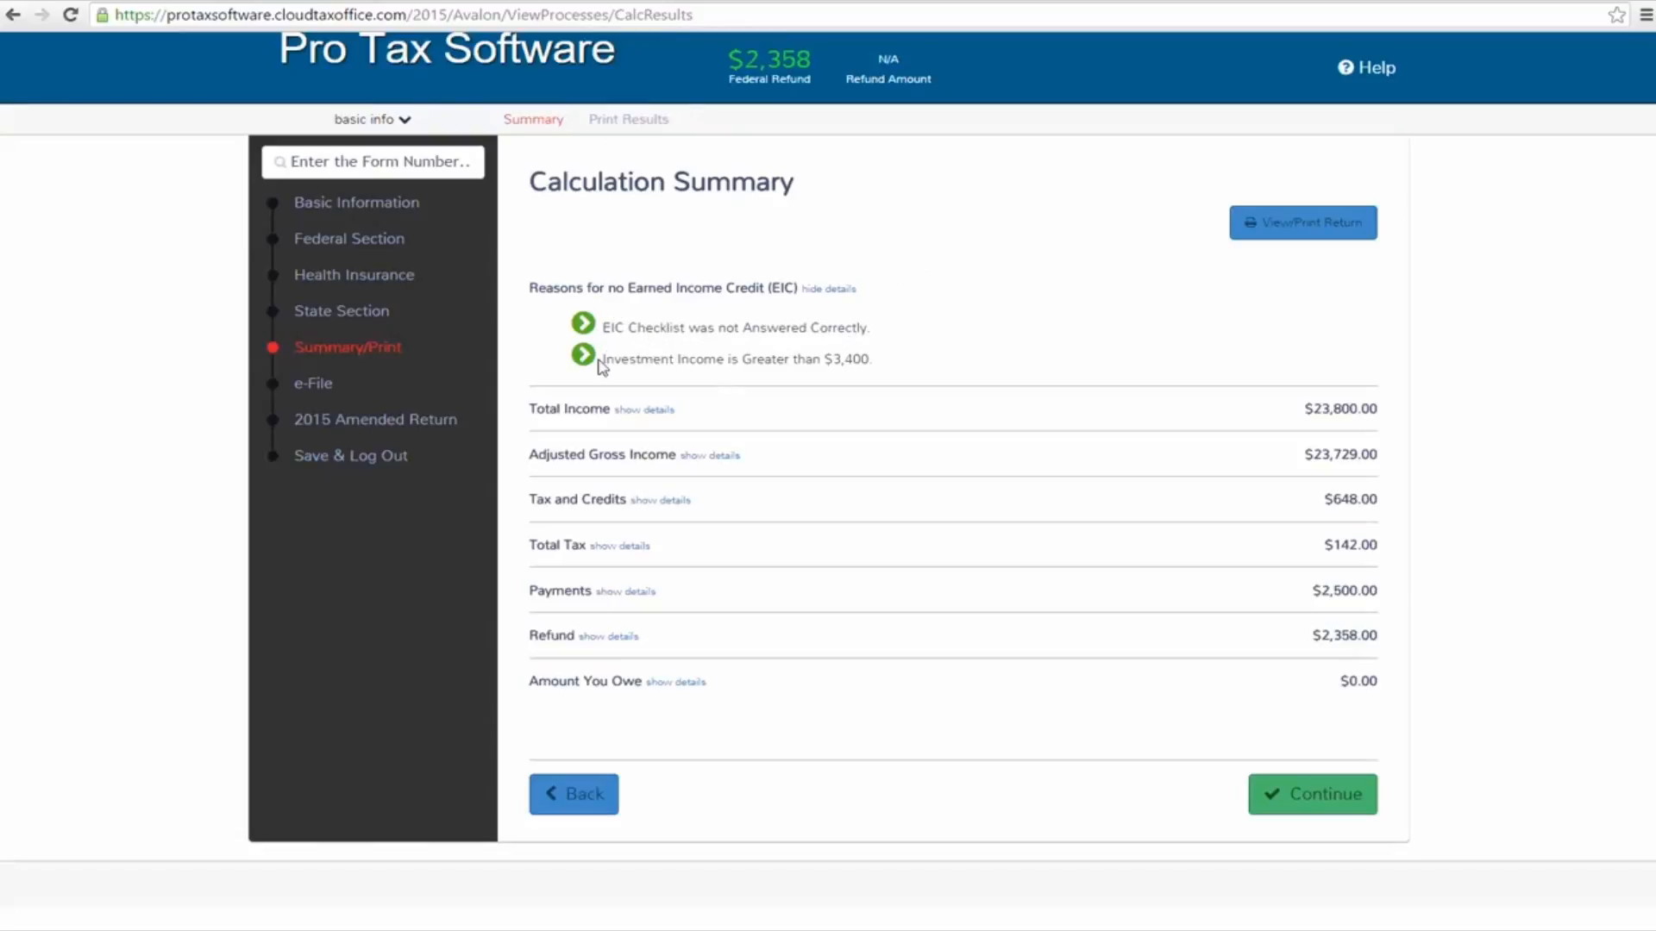
{"action": "left_click_drag", "start_coordinate": [602, 362], "coordinate": [856, 374]}
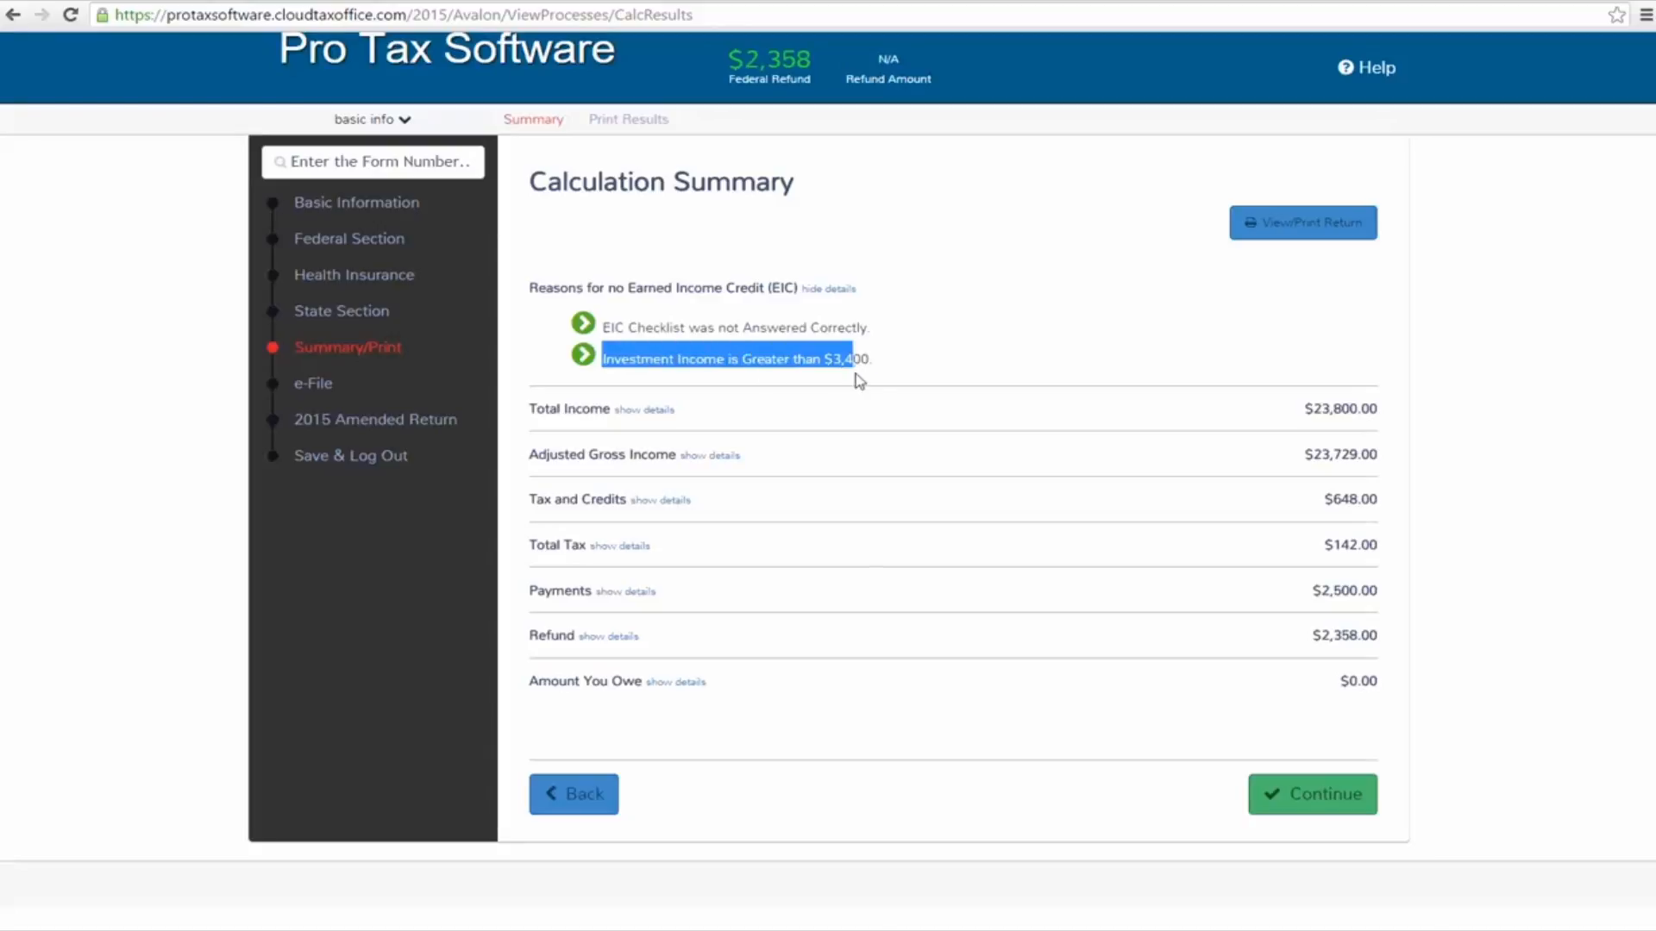
{"action": "left_click", "coordinate": [880, 366]}
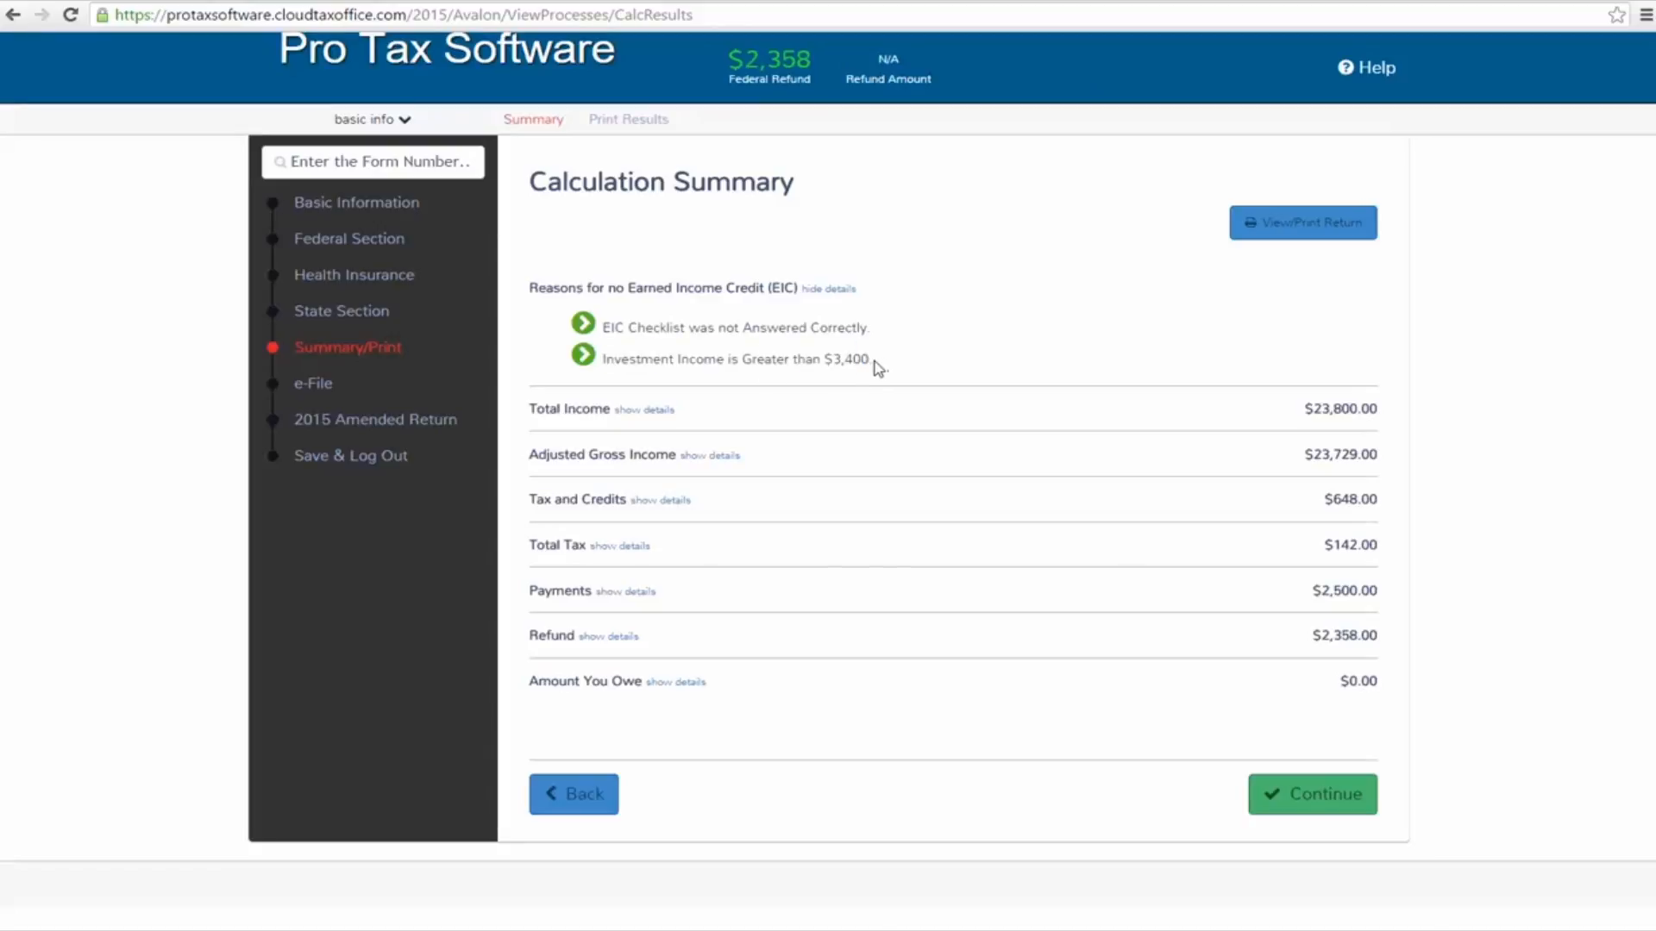